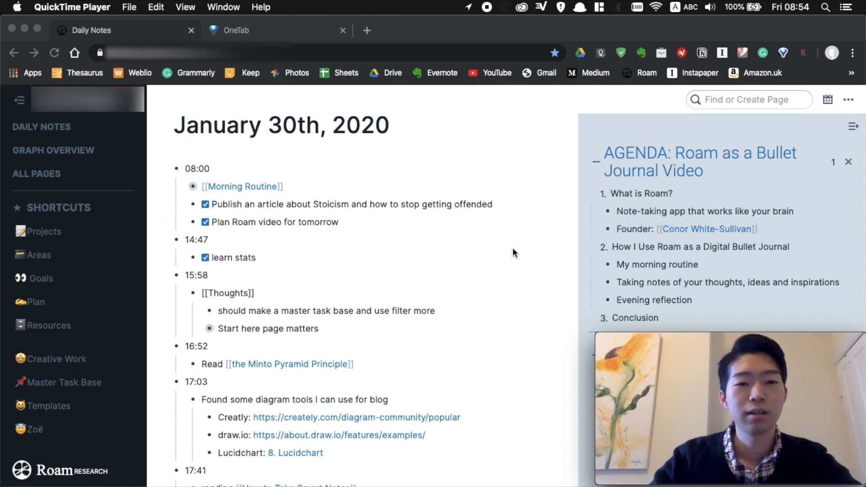
# Scroll the Daily Notes to bring up the empty January 31st, 2020 page.
pyautogui.scroll(-1, 512, 248)
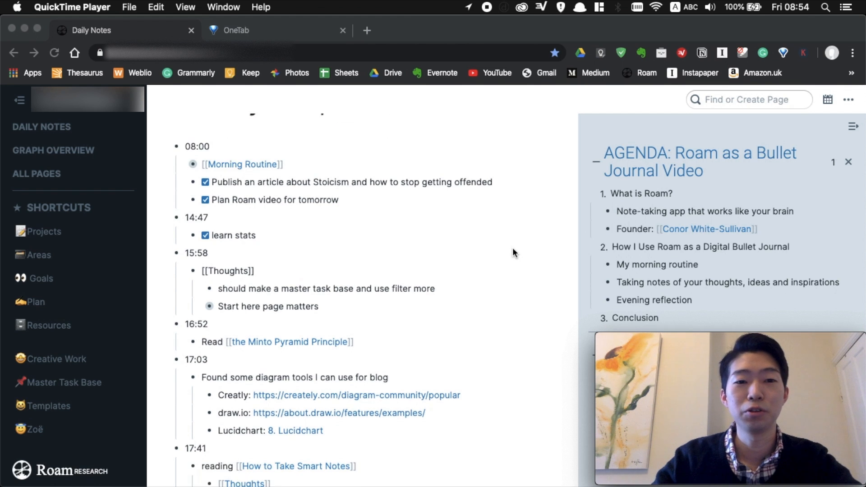
pyautogui.scroll(1, 513, 248)
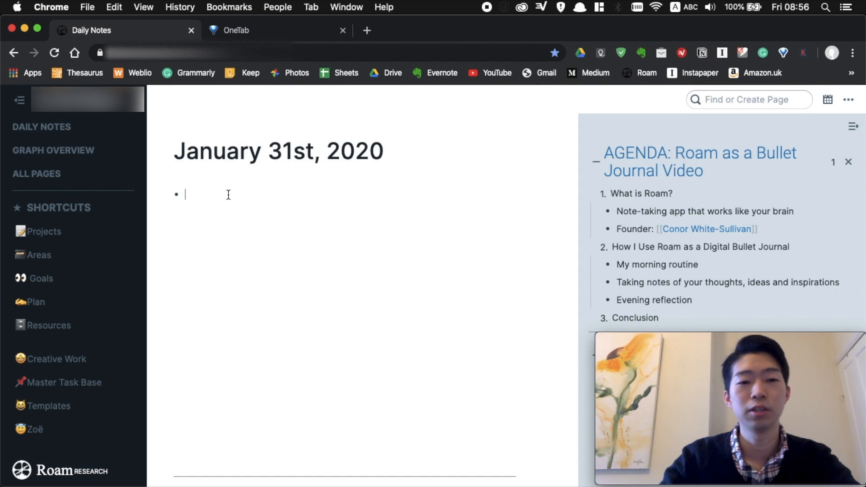
# Add a [[Morning Routine]] block with an empty bullet nested beneath it.
pyautogui.write('[[morn')
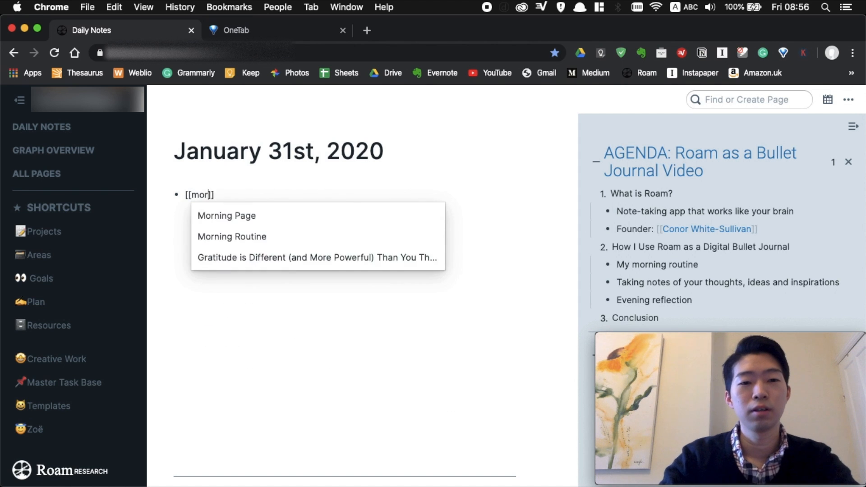
pyautogui.press('Down')
pyautogui.press('Return')
pyautogui.press('Return')
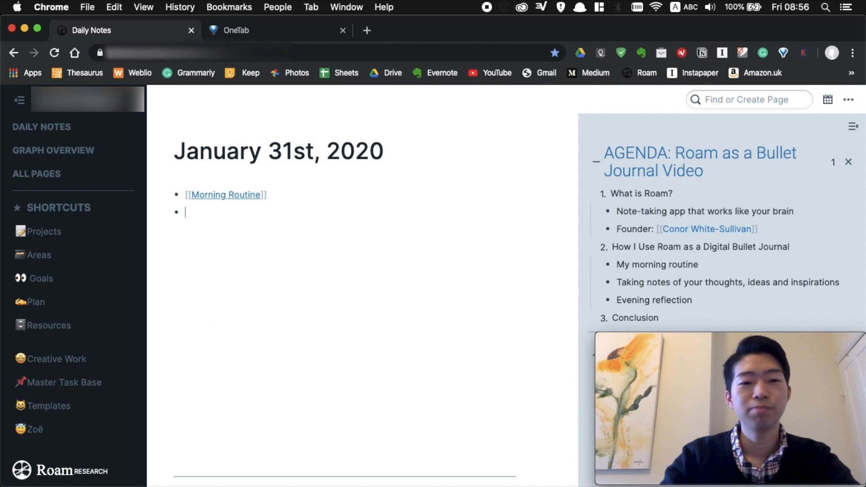
pyautogui.press('Tab')
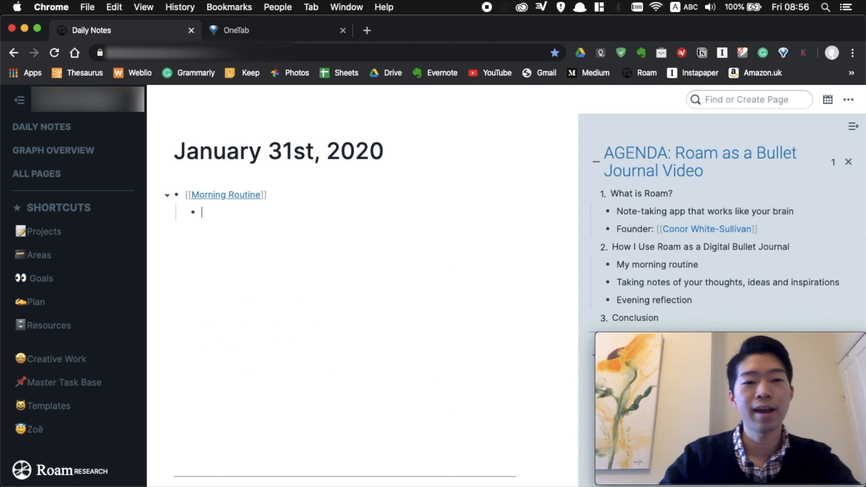
# Paste the four Morning Routine question blocks from the sidebar page under the link.
pyautogui.keyDown('shift'); pyautogui.click(228, 195); pyautogui.keyUp('shift')
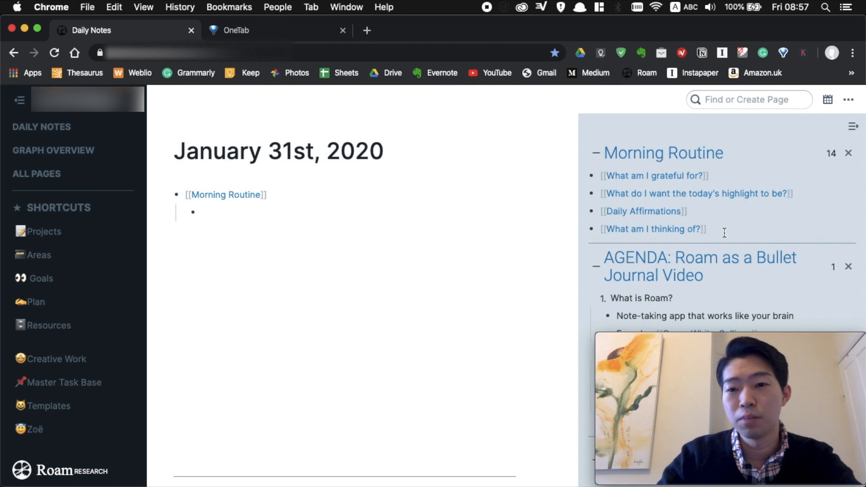
pyautogui.moveTo(726, 232); pyautogui.dragTo(603, 174)
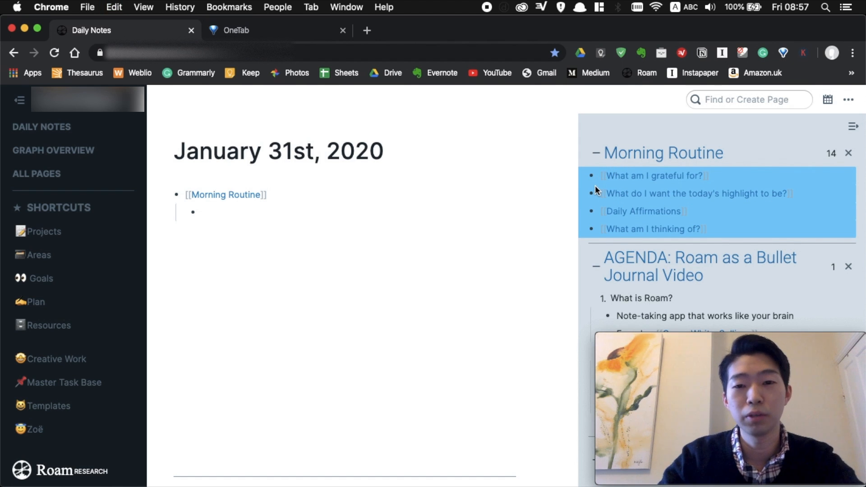
pyautogui.click(237, 212)
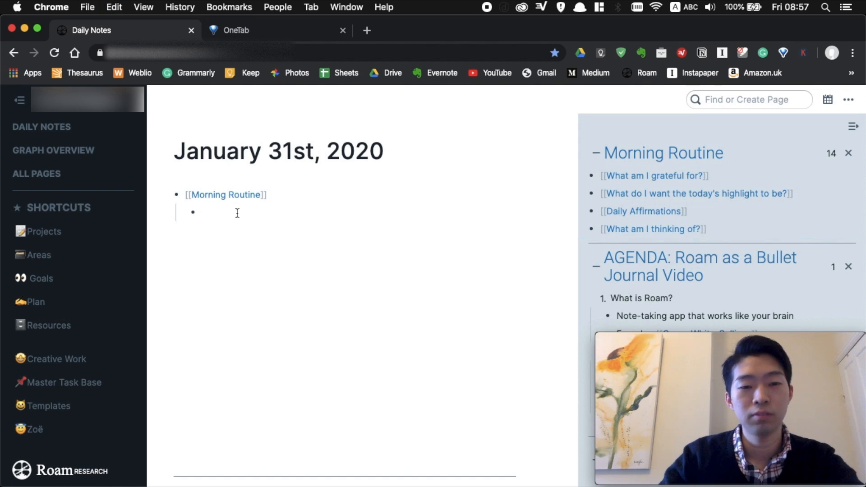
pyautogui.write("[[What am I grateful for?]] [[What do I want the today's highlight to be?]] [[Daily Affirmations]] [[What am I thinking of?]]")
pyautogui.press('Return')
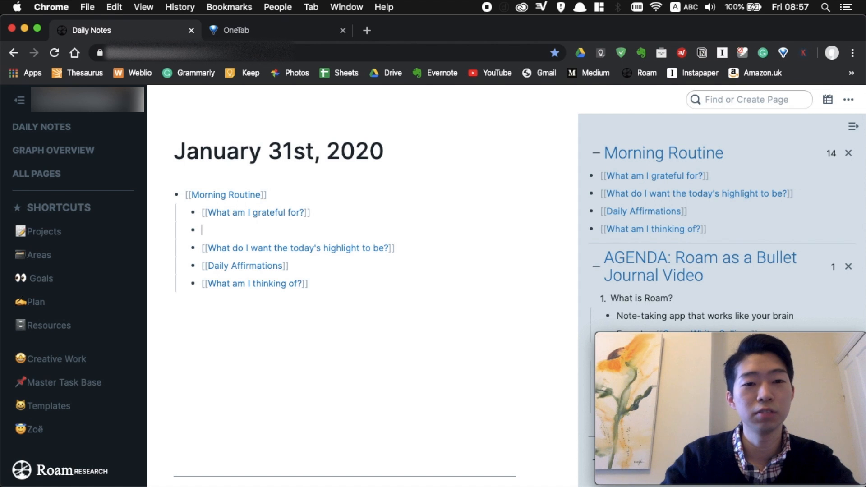
pyautogui.press('Tab')
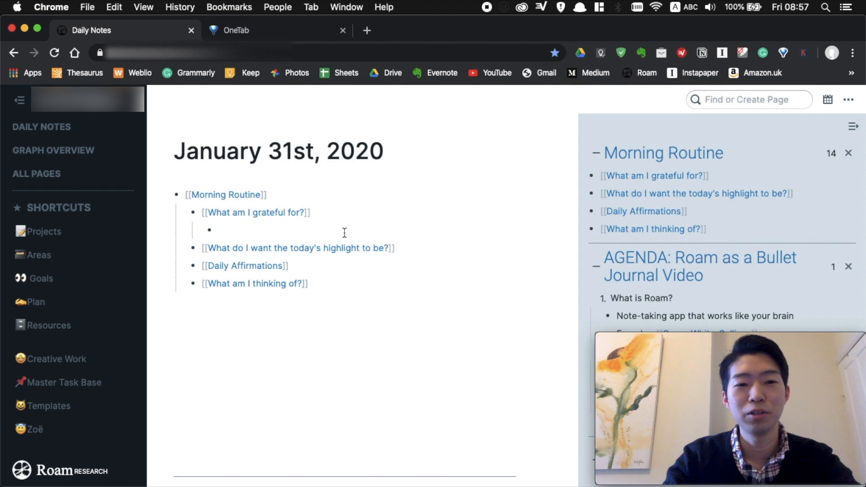
# List 'partner for' and 'family' under What am I grateful for?
pyautogui.write('partner')
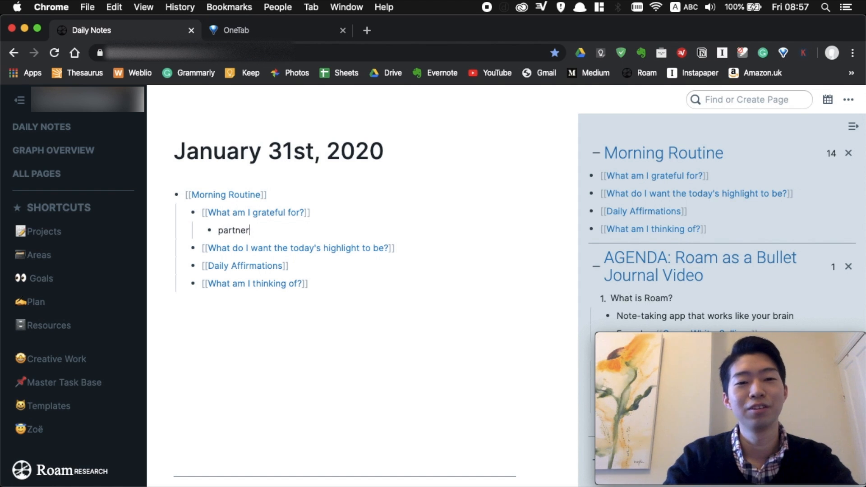
pyautogui.write(' for')
pyautogui.press('Return')
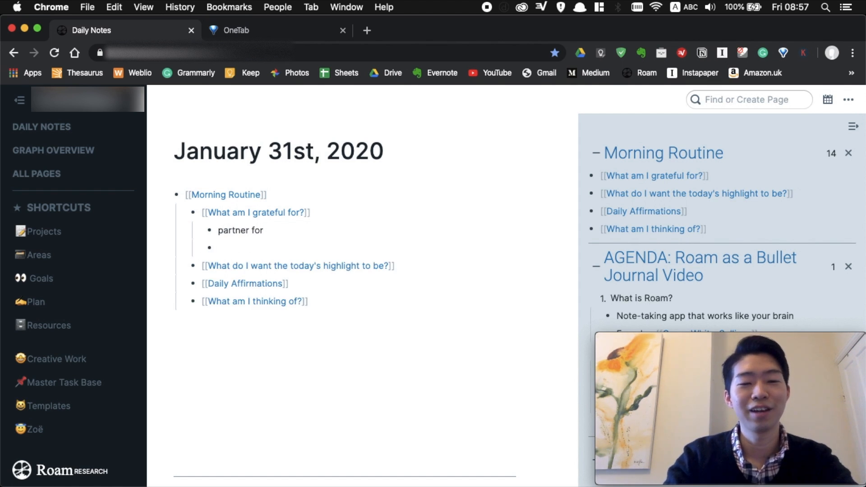
pyautogui.write('family')
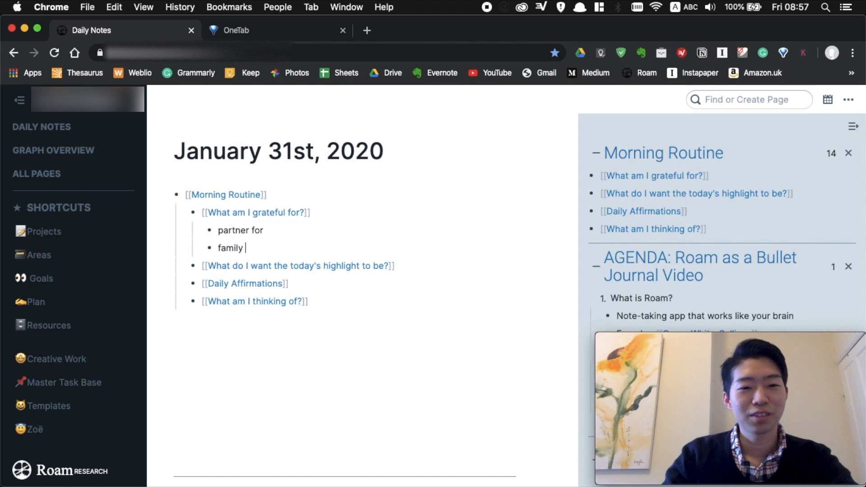
# Answer the highlight question with 'publish a video about Roam'.
pyautogui.click(407, 266)
pyautogui.press('Return')
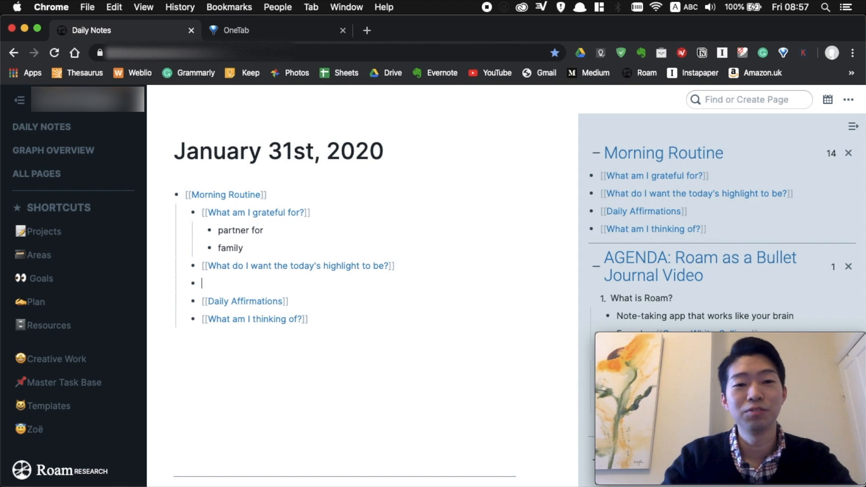
pyautogui.press('Tab')
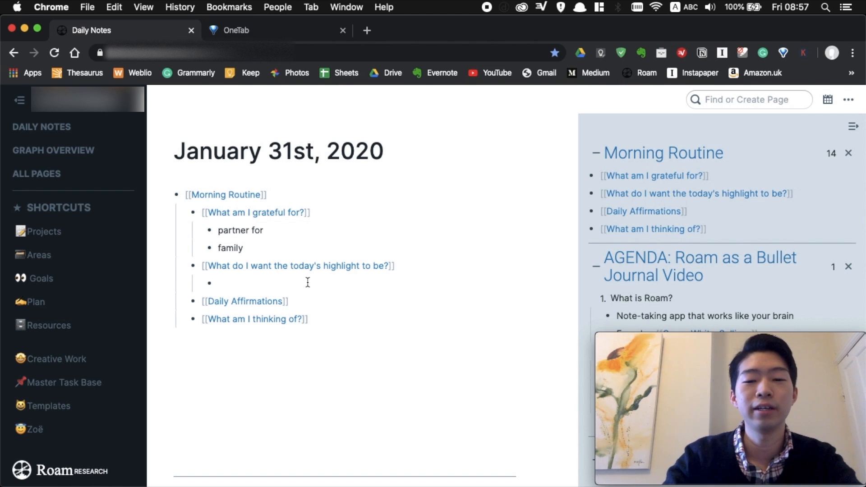
pyautogui.write('publish ')
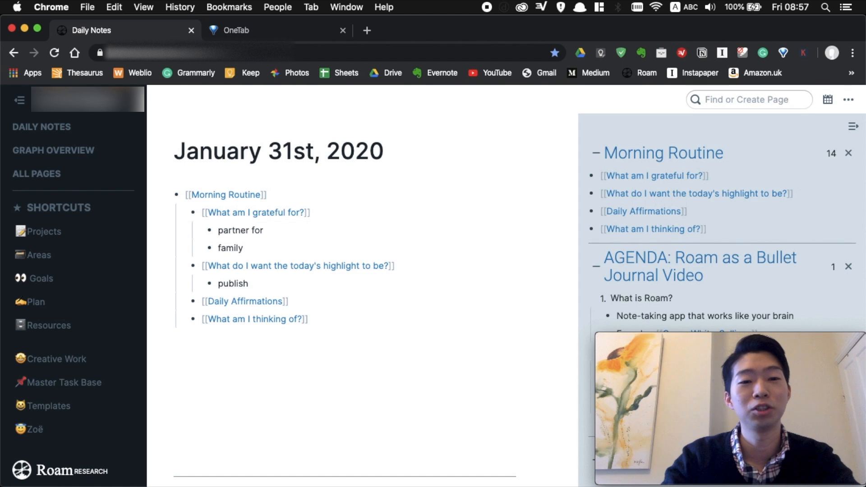
pyautogui.write('a video abotu')
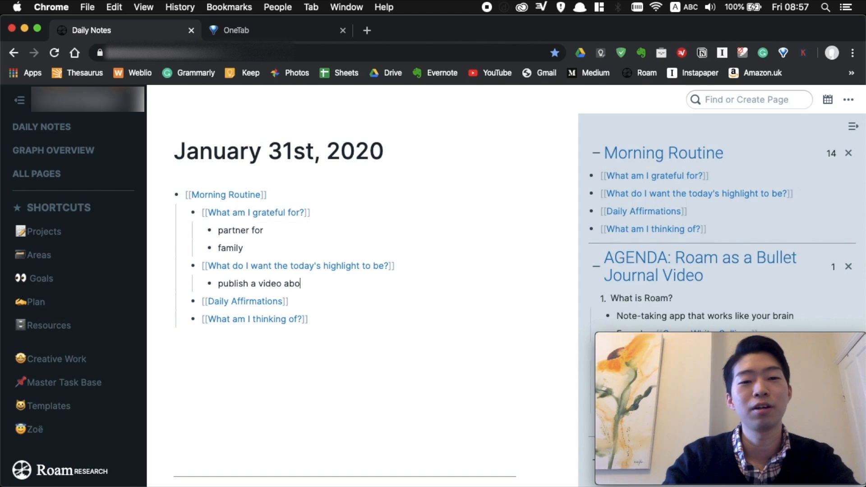
pyautogui.press('BackSpace')
pyautogui.press('BackSpace')
pyautogui.write('ut Roam')
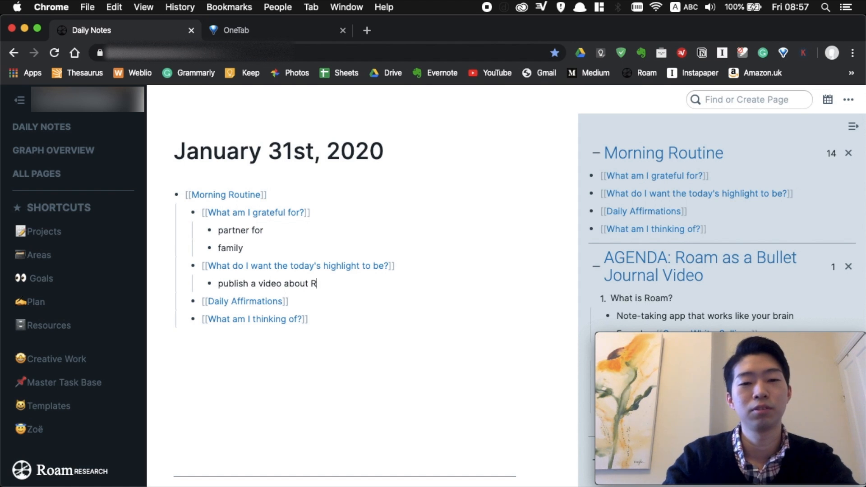
# Add an empty nested bullet under Daily Affirmations.
pyautogui.click(324, 301)
pyautogui.press('Return')
pyautogui.press('Tab')
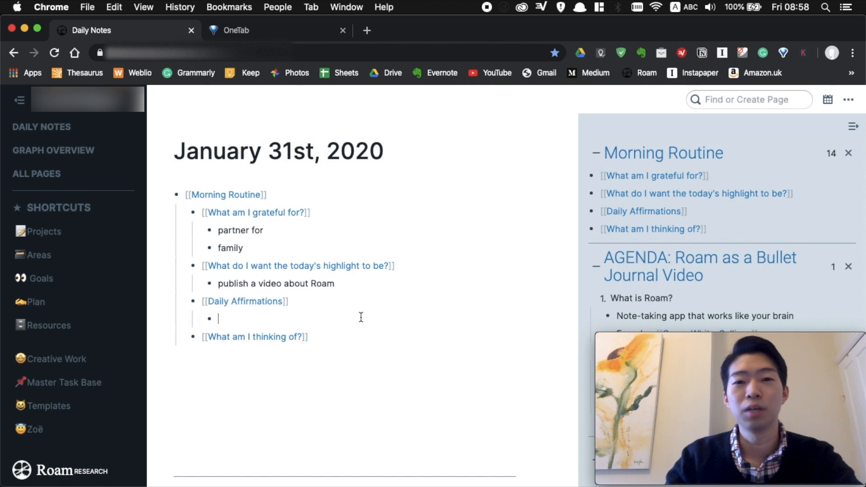
# Write 'I focus on what I can control' and add a nested bullet under What am I thinking of?
pyautogui.write('I')
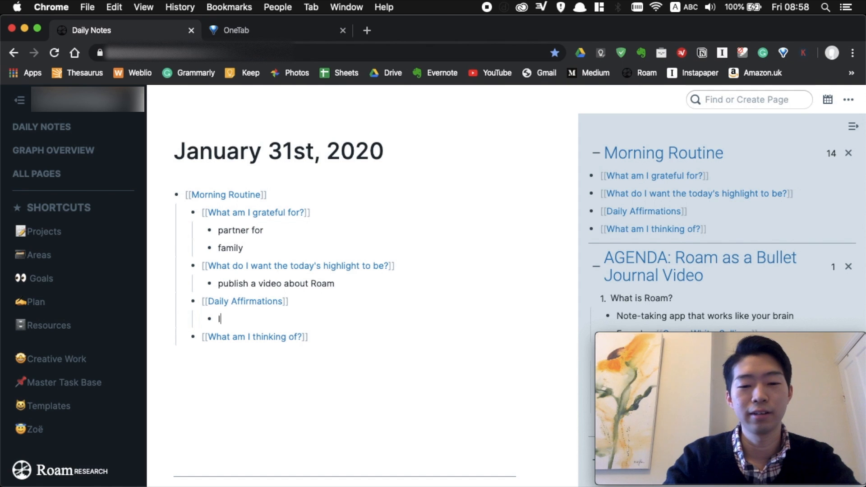
pyautogui.write(' focus on w')
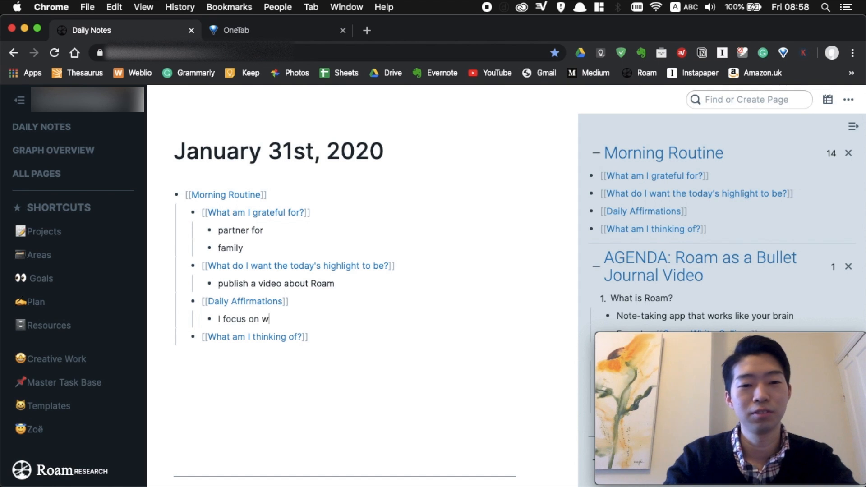
pyautogui.write('hat I can control')
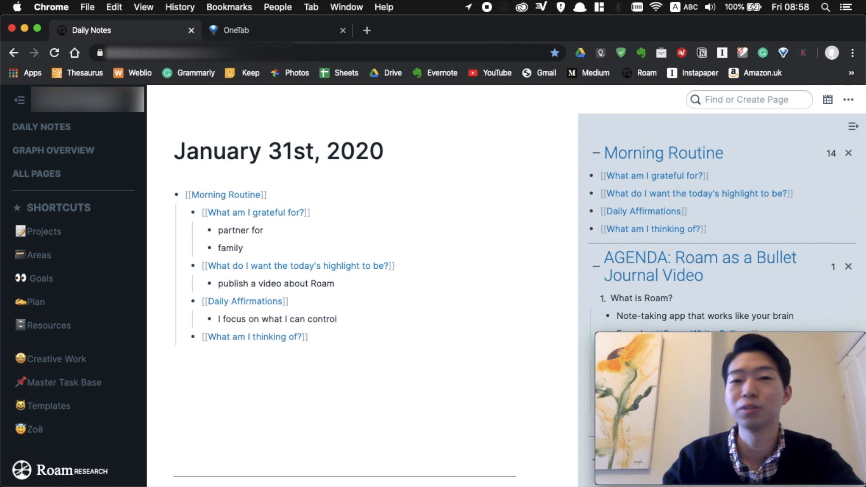
pyautogui.press('Down')
pyautogui.press('Return')
pyautogui.press('Tab')
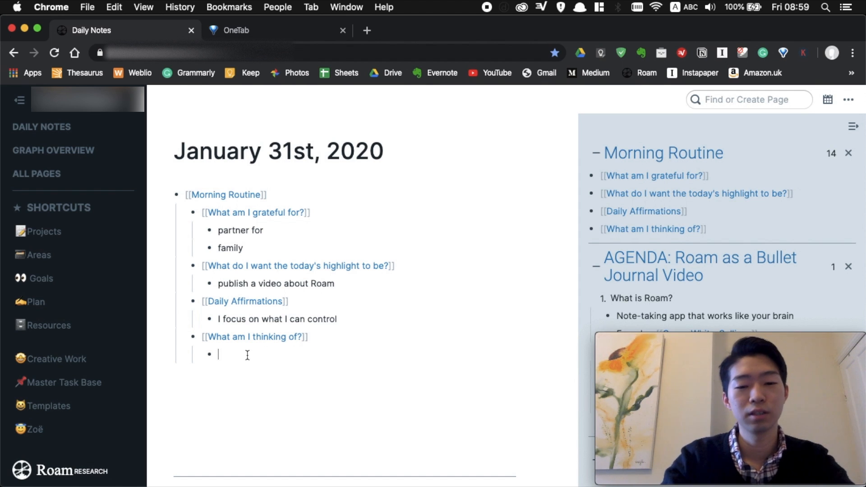
# Add 'what you are worried about' with exam, meeting and essay nested beneath it.
pyautogui.write('what yo')
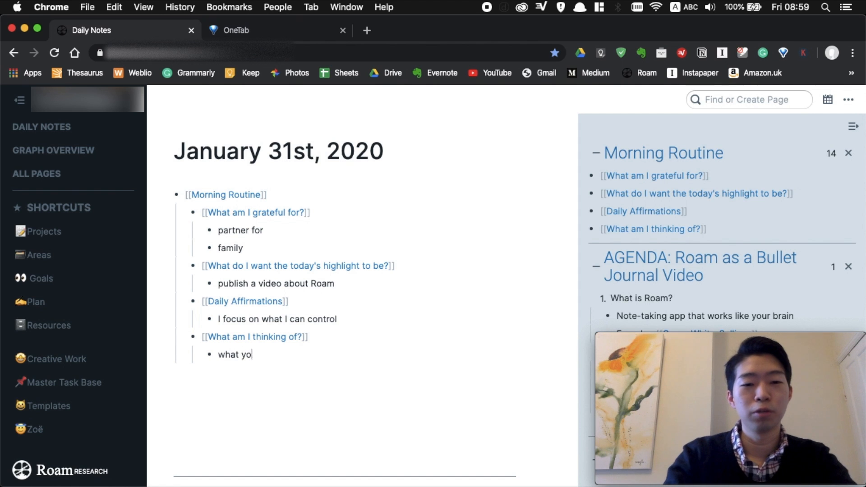
pyautogui.write('u are worried about')
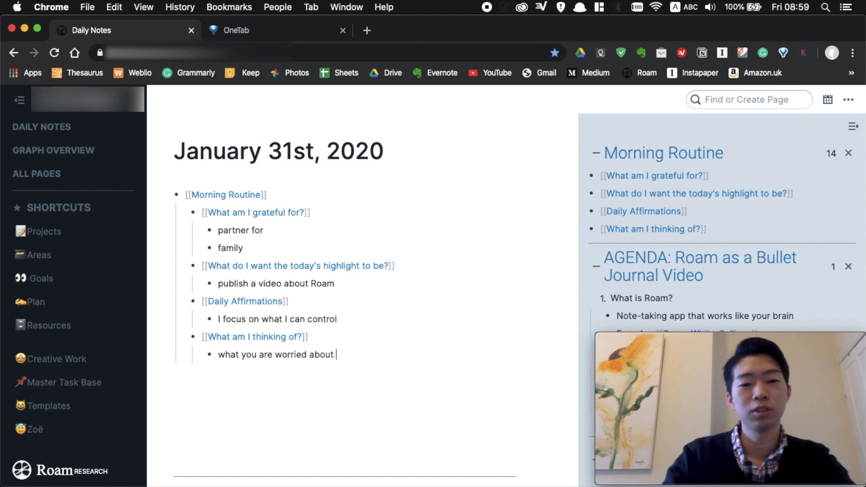
pyautogui.press('Return')
pyautogui.press('Tab')
pyautogui.write('exam')
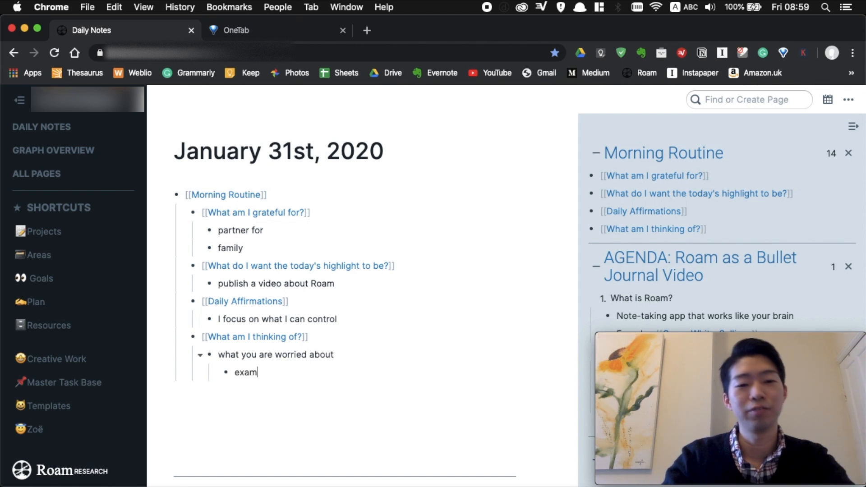
pyautogui.press('Return')
pyautogui.write('meeting')
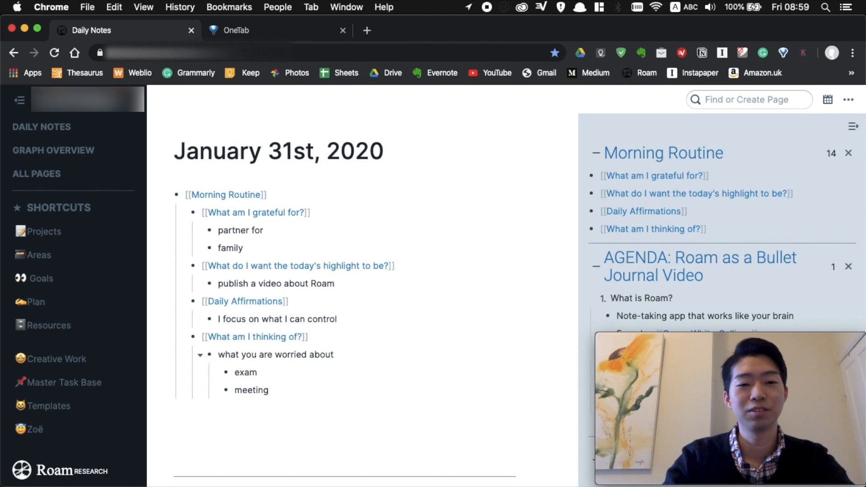
pyautogui.press('Return')
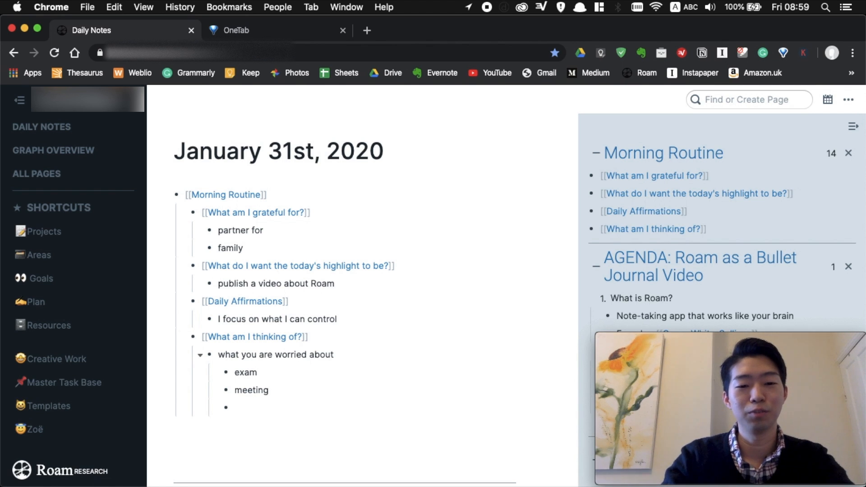
pyautogui.write('essay')
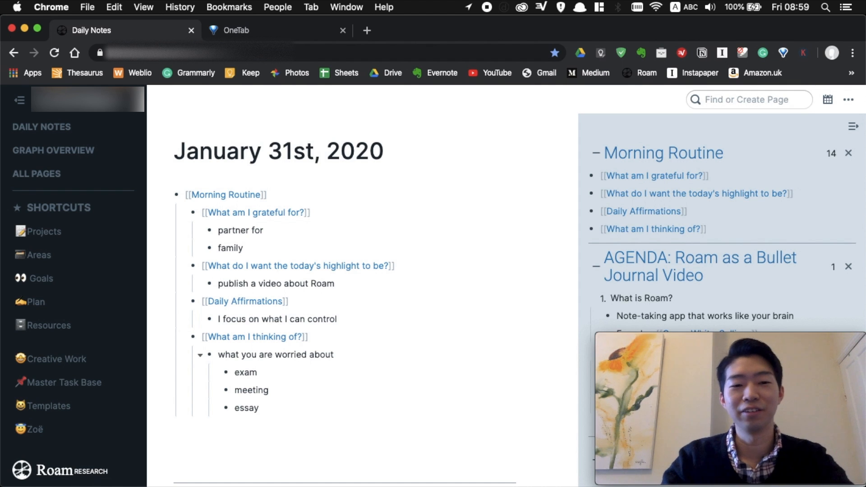
pyautogui.press('Return')
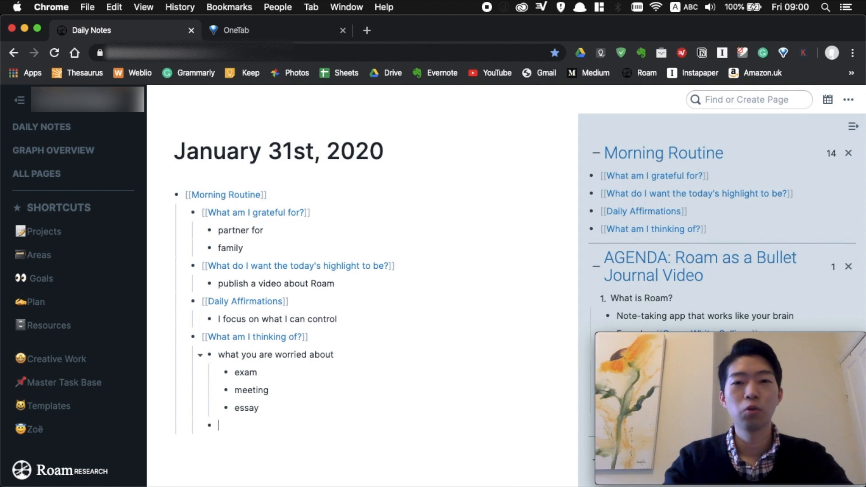
# Add 'what you are excited about' with 'meeting up with your friends' nested beneath it.
pyautogui.write('what you e')
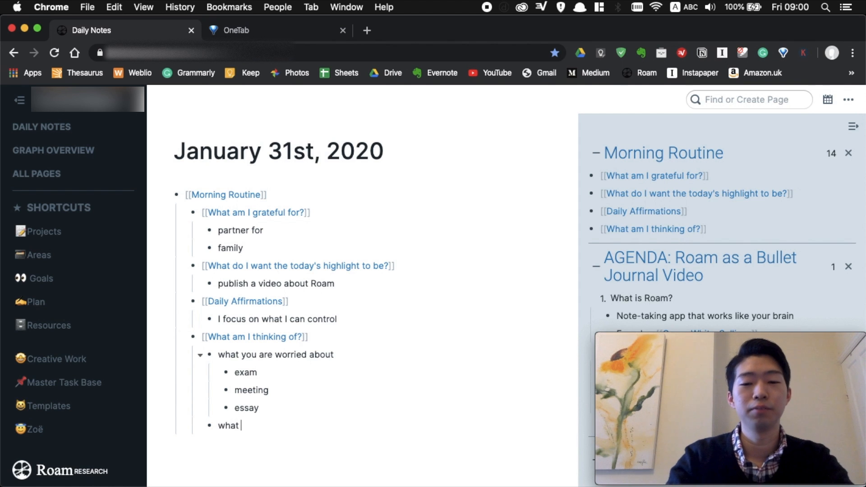
pyautogui.write('are')
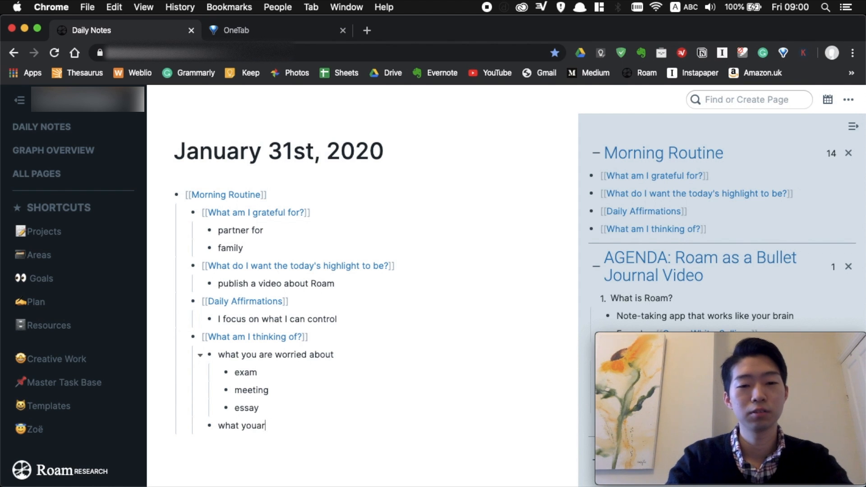
pyautogui.press('BackSpace')
pyautogui.press('BackSpace')
pyautogui.press('BackSpace')
pyautogui.write('are excited about')
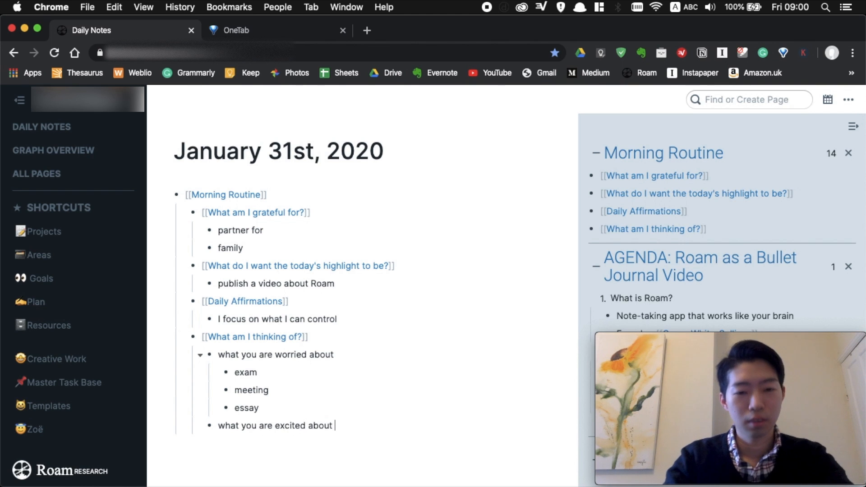
pyautogui.press('Return')
pyautogui.press('Tab')
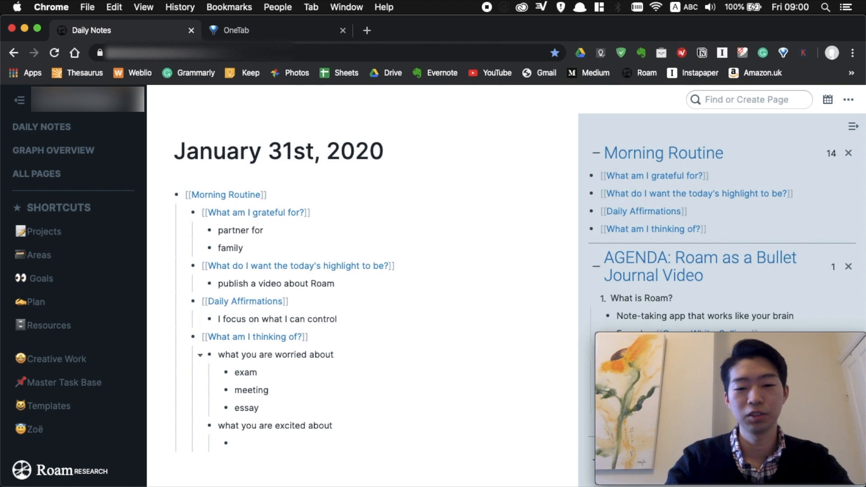
pyautogui.write('meeting up w')
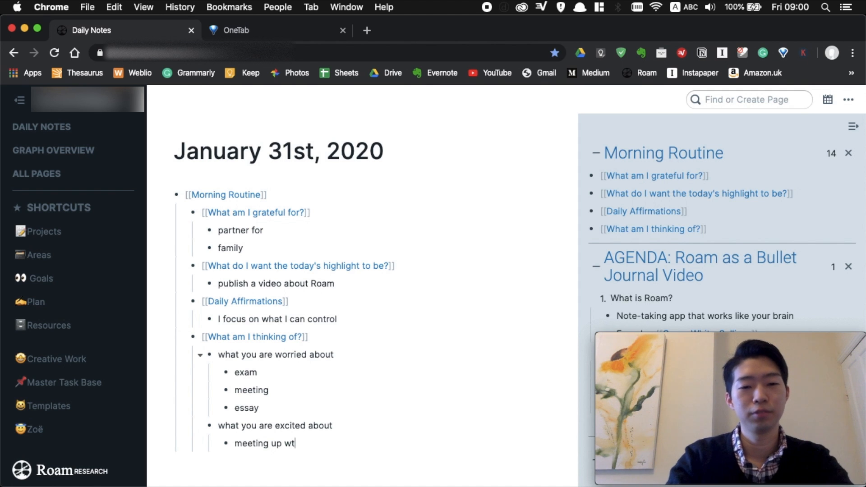
pyautogui.write('ith your friends')
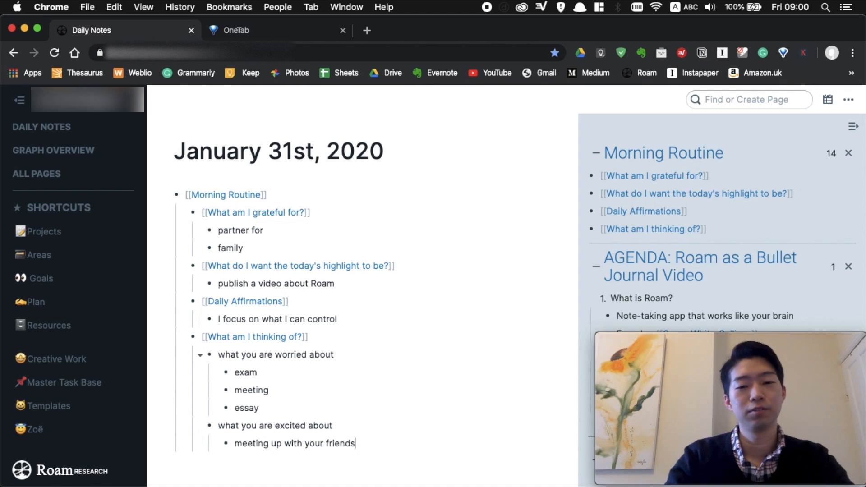
pyautogui.press('Return')
pyautogui.hotkey('shift', 'Tab')
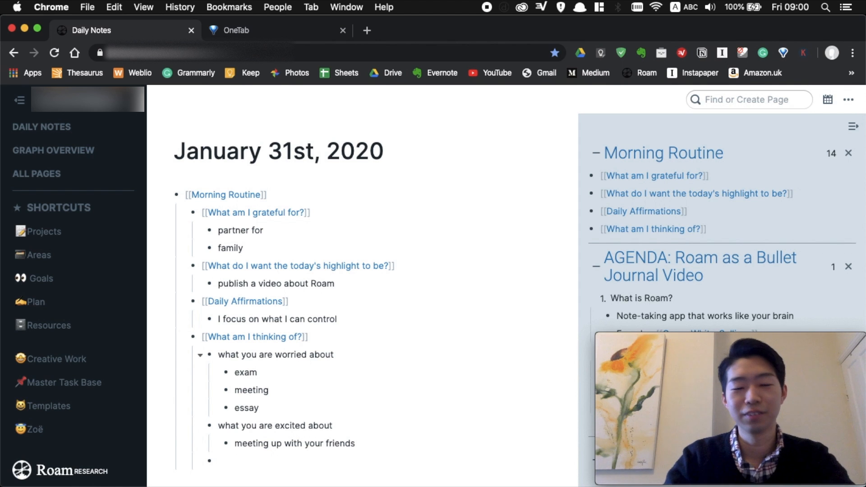
# Close the Morning Routine page in the sidebar.
pyautogui.scroll(-2, 366, 380)
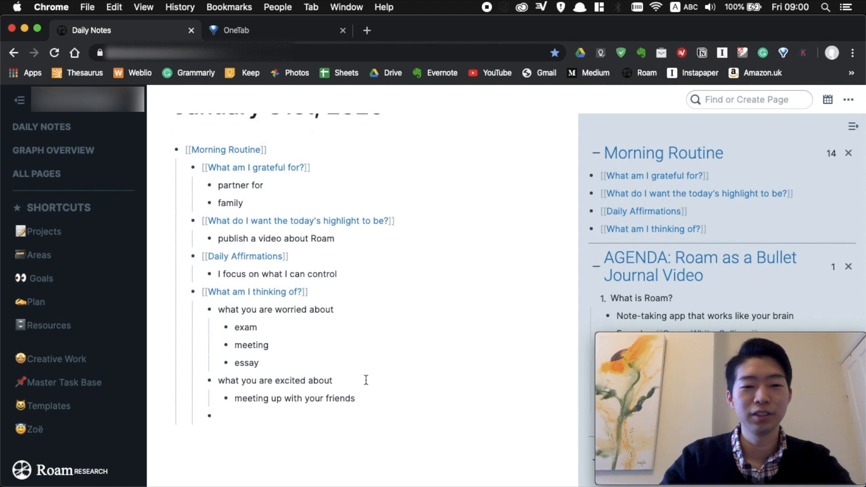
pyautogui.scroll(-2, 413, 376)
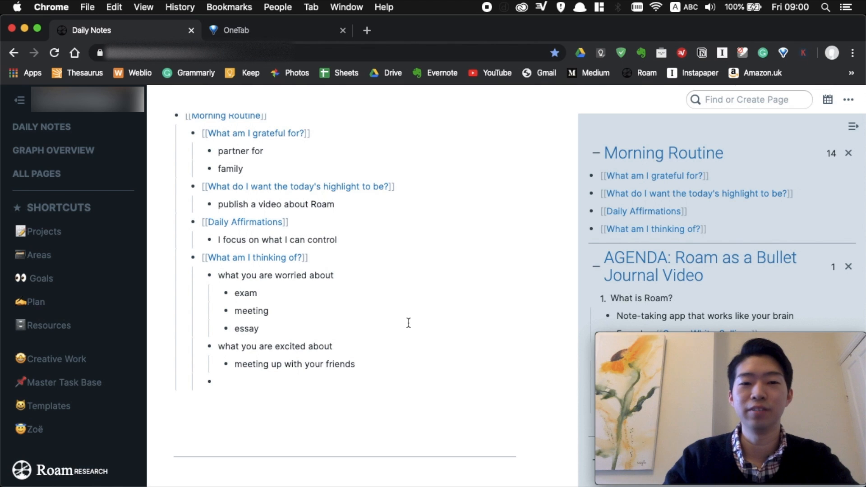
pyautogui.scroll(-1, 409, 323)
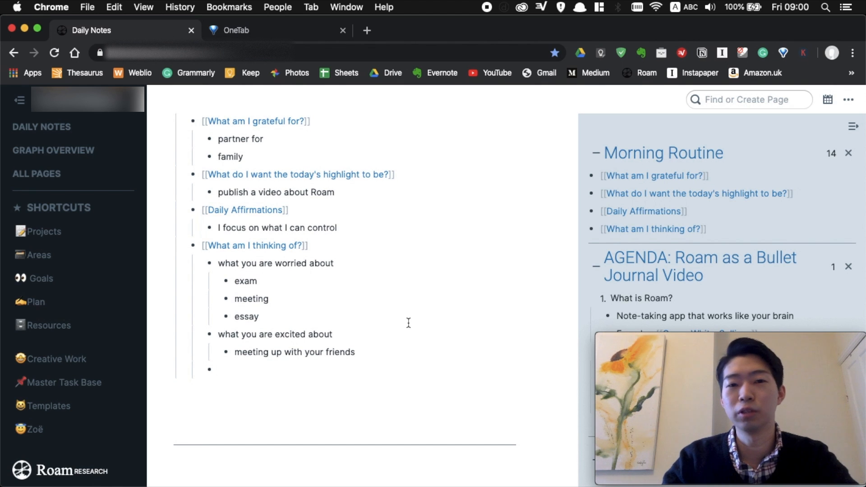
pyautogui.scroll(-1, 409, 323)
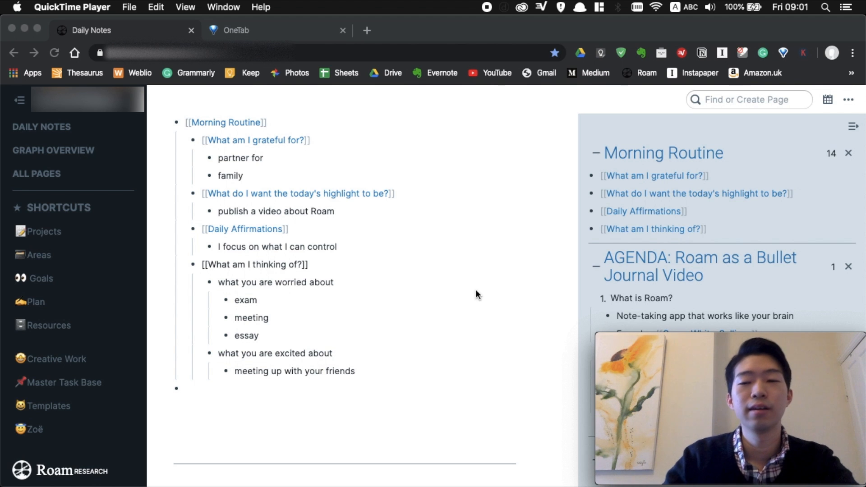
pyautogui.click(848, 154)
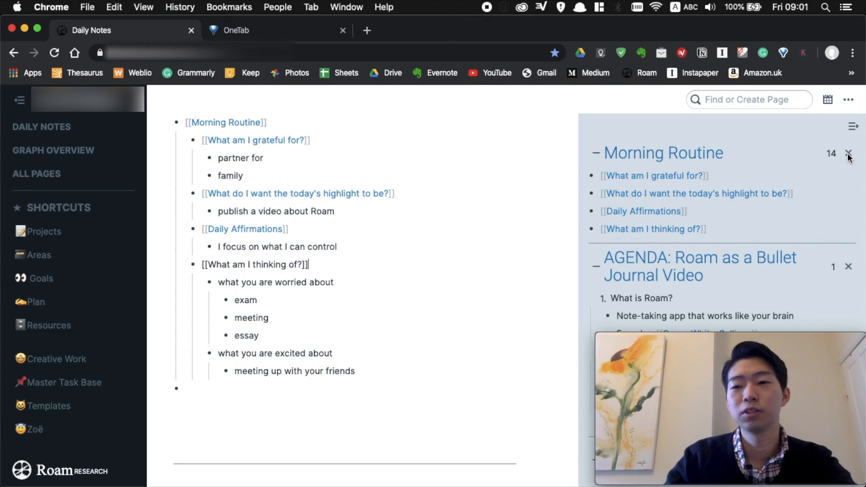
pyautogui.click(848, 156)
pyautogui.scroll(-2, 444, 248)
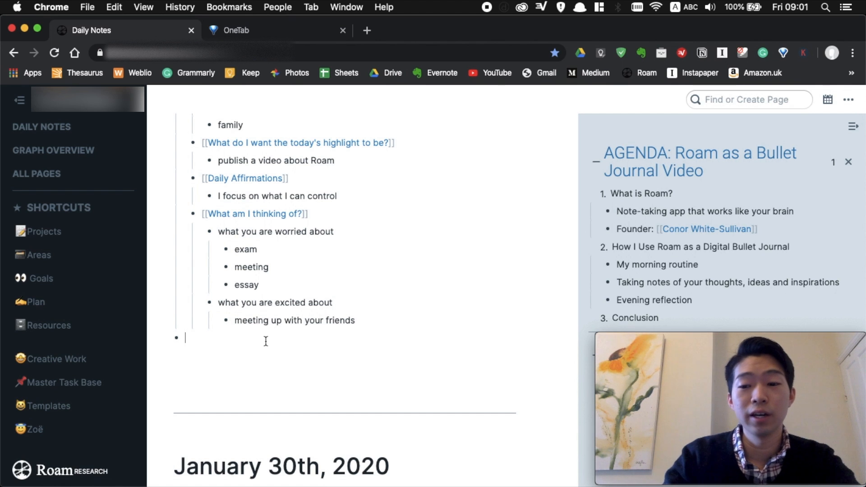
# Add a [[Thoughts]] block with 'my idea 1' and 'my idea 2' nested, then open the Thoughts page.
pyautogui.write('[[thought')
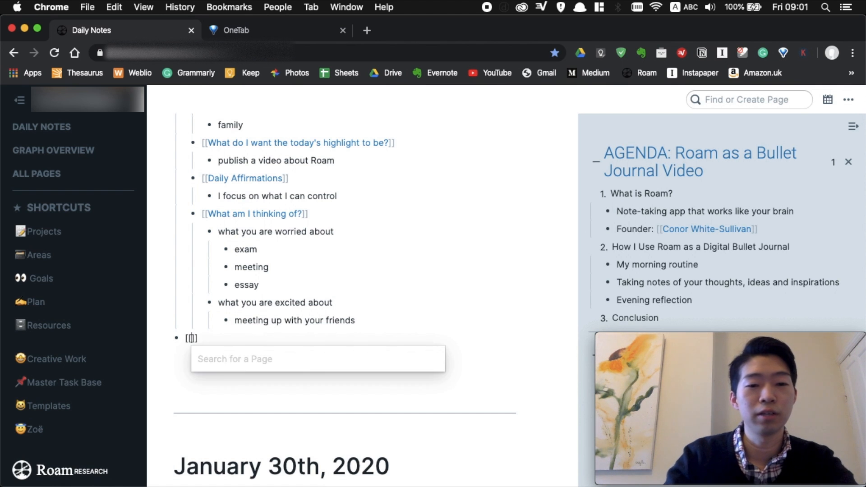
pyautogui.press('Return')
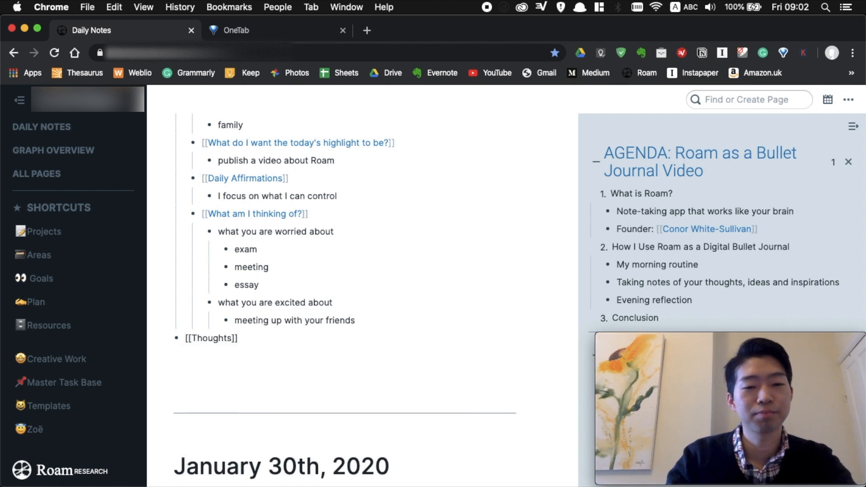
pyautogui.press('Return')
pyautogui.press('Tab')
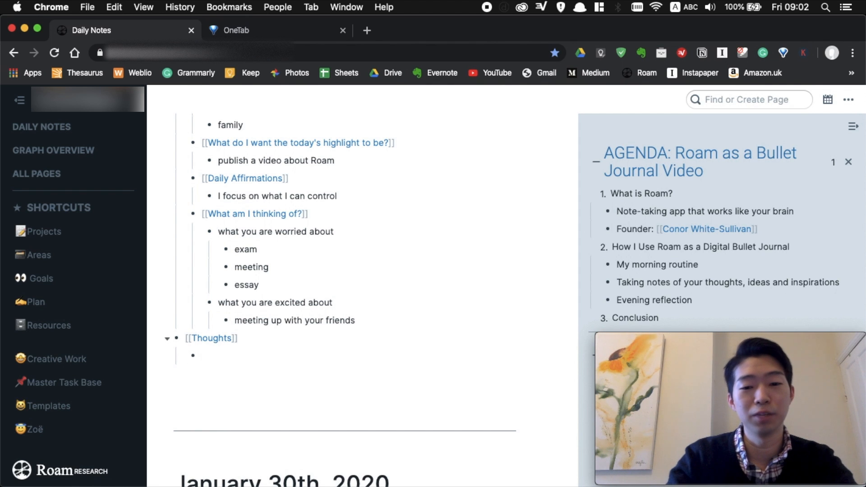
pyautogui.write('my idea 1')
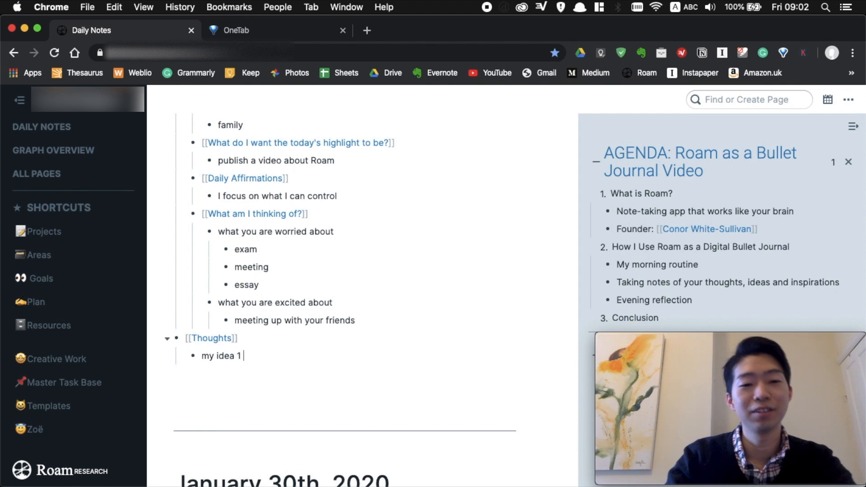
pyautogui.press('Return')
pyautogui.write('my idea')
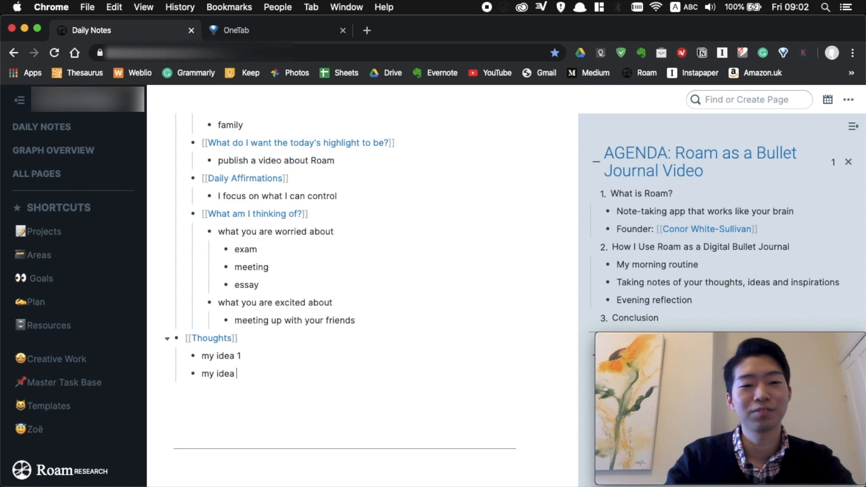
pyautogui.write(' 2')
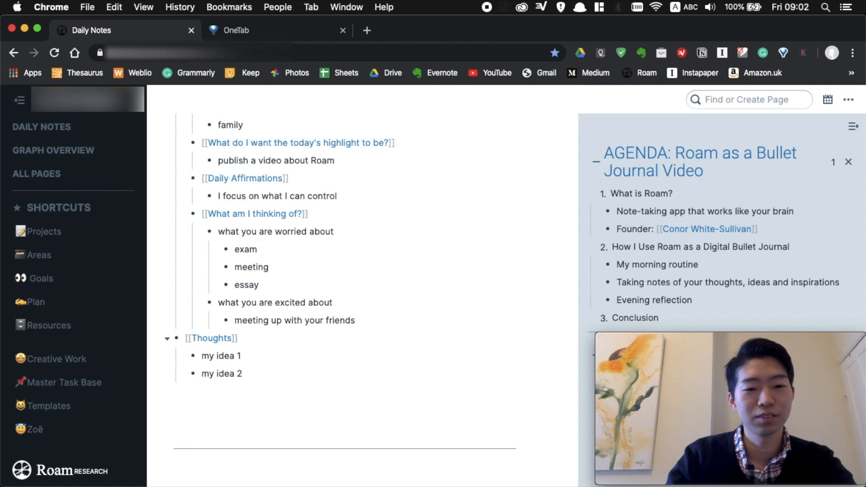
pyautogui.press('Return')
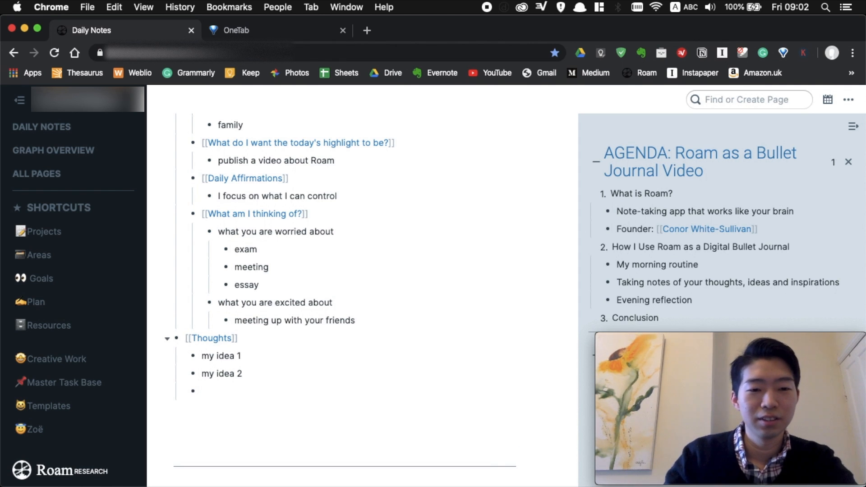
pyautogui.hotkey('shift', 'Tab')
pyautogui.scroll(-1, 331, 361)
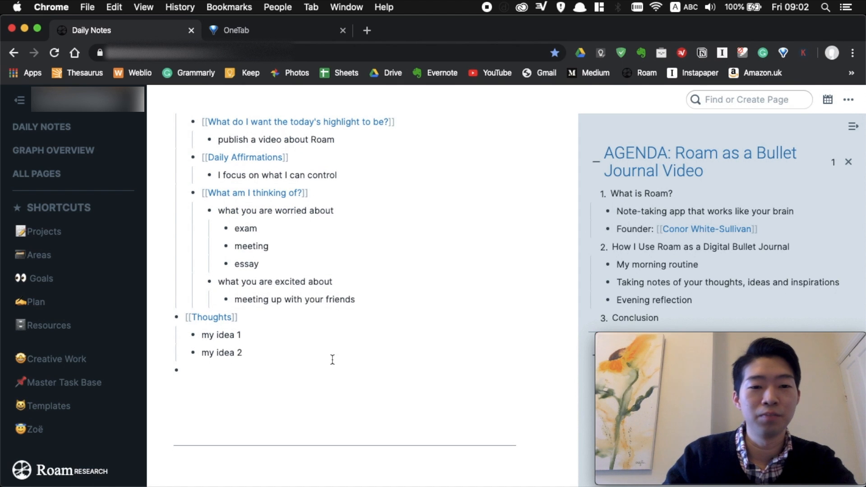
pyautogui.click(212, 319)
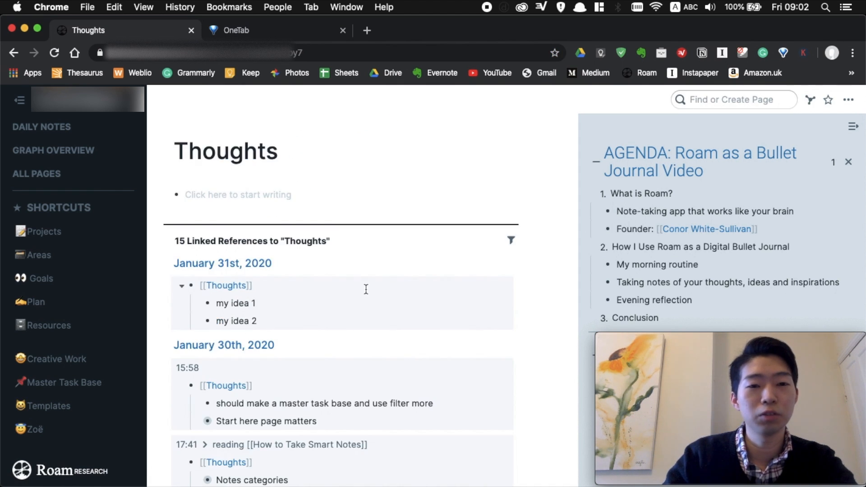
pyautogui.scroll(-4, 460, 309)
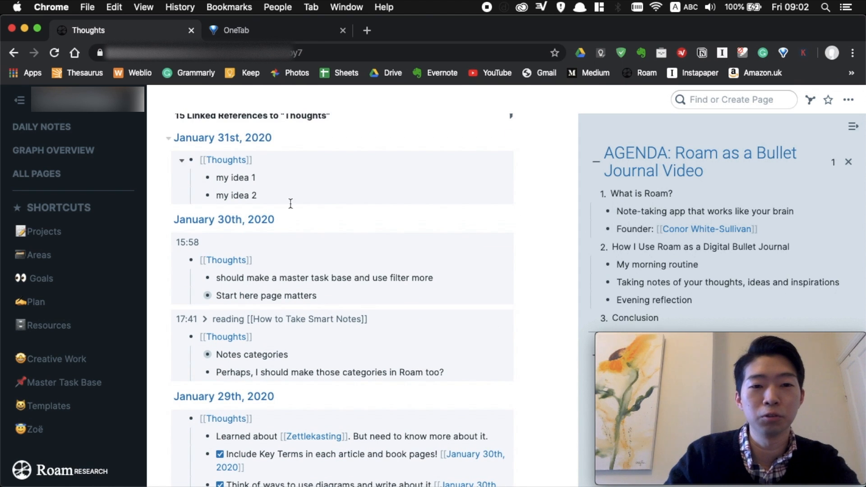
pyautogui.scroll(3, 306, 235)
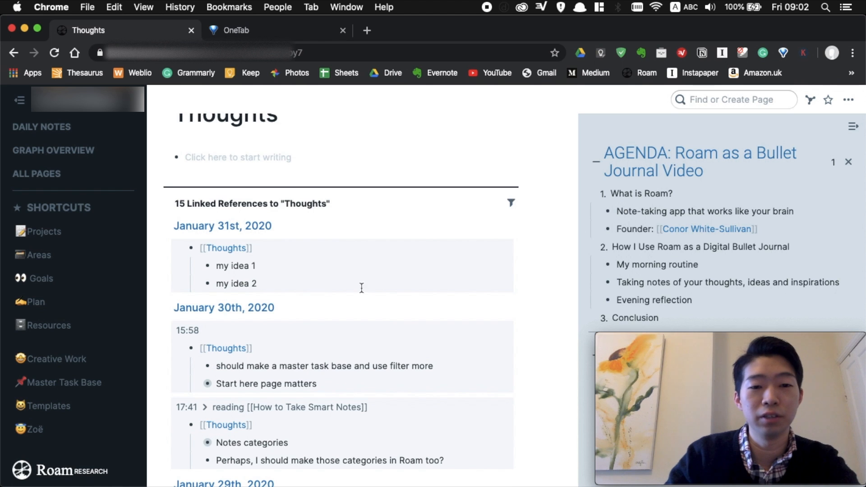
pyautogui.scroll(-1, 382, 289)
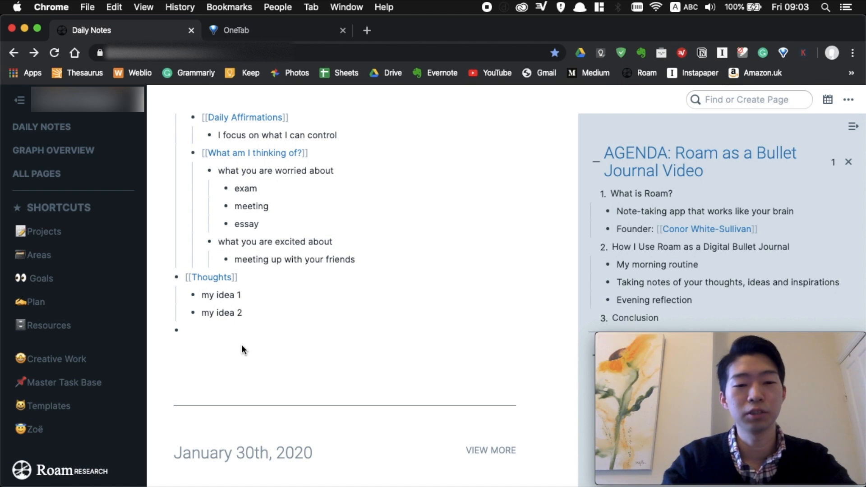
# Add 'read [[How to Take Smart Notes]]' with a nested bullet beneath it.
pyautogui.write('read ')
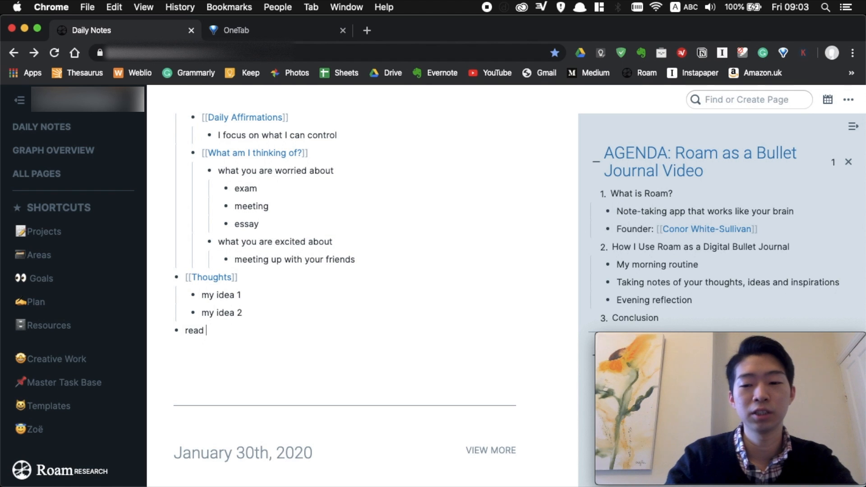
pyautogui.write('[[how to take')
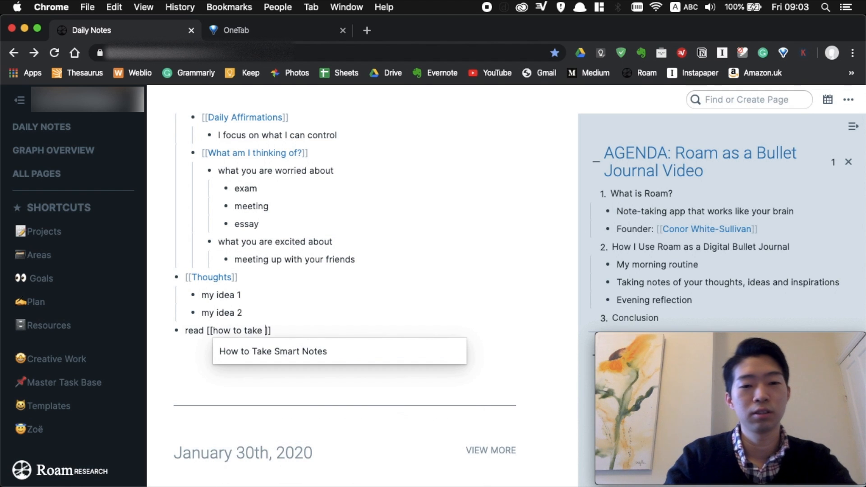
pyautogui.press('Return')
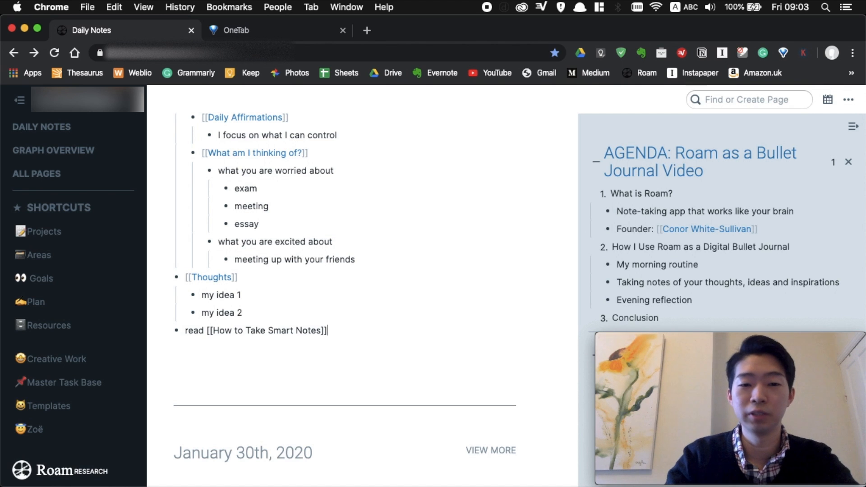
pyautogui.press('Return')
pyautogui.press('Tab')
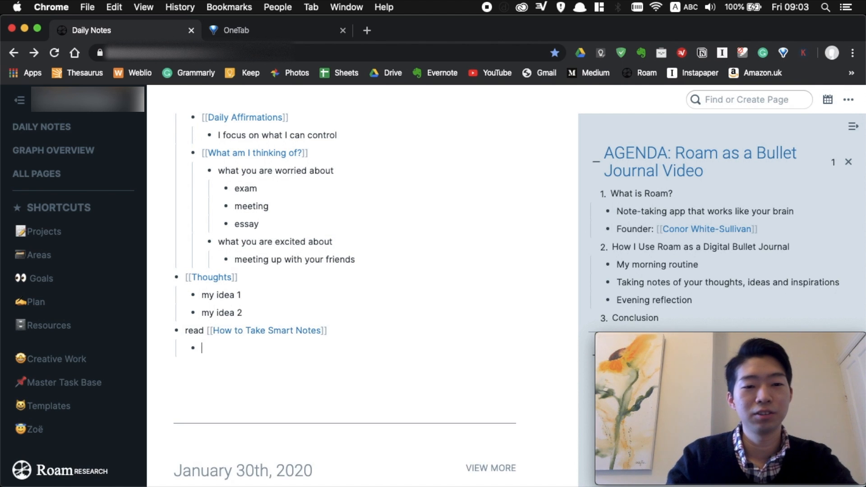
# Link [[Thoughts]] under the reading entry with an empty child bullet.
pyautogui.write('tho')
pyautogui.press('BackSpace')
pyautogui.press('BackSpace')
pyautogui.press('BackSpace')
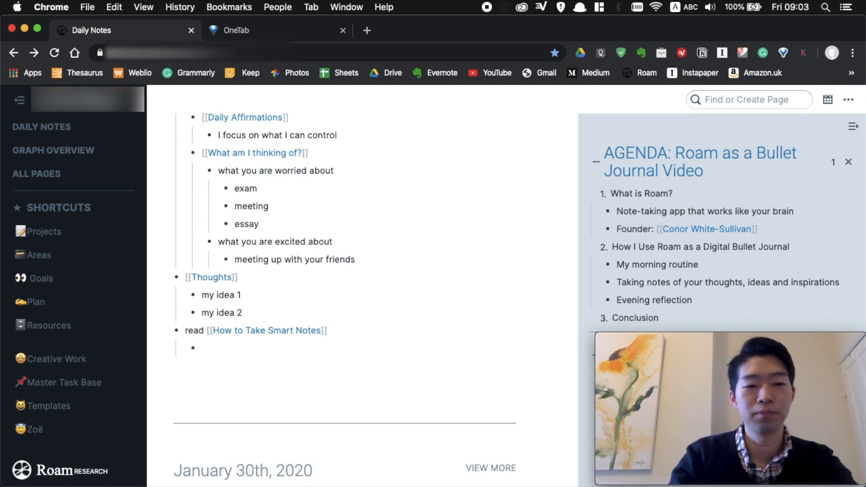
pyautogui.write('[[tho')
pyautogui.press('Down')
pyautogui.press('Return')
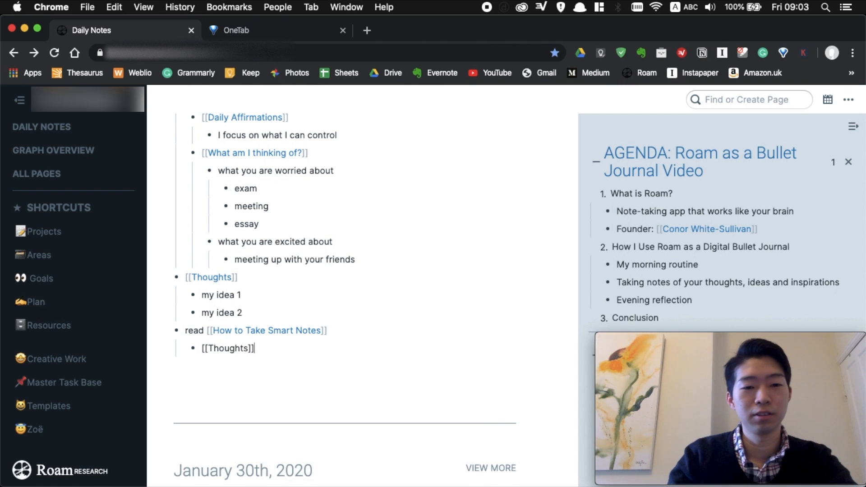
pyautogui.press('Return')
pyautogui.press('Tab')
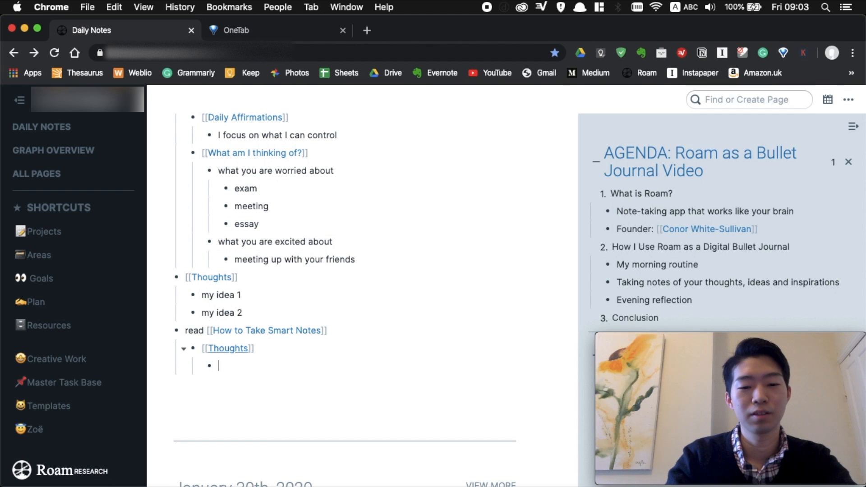
# Note 'great!' under Thoughts and outdent a new bullet to the top level.
pyautogui.write('greate')
pyautogui.press('BackSpace')
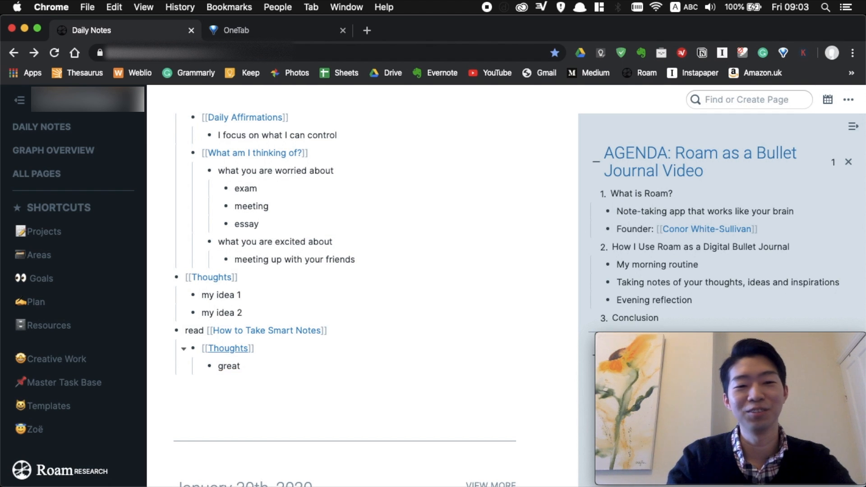
pyautogui.write('!')
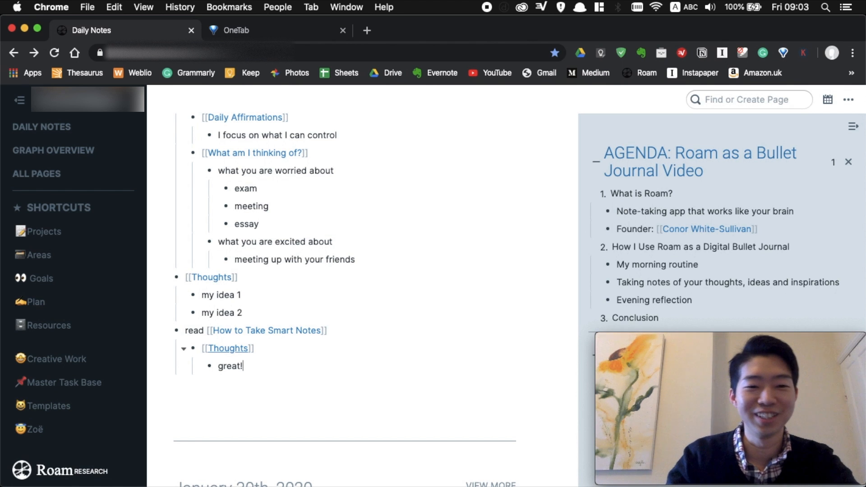
pyautogui.press('Return')
pyautogui.hotkey('shift', 'Tab')
pyautogui.hotkey('shift', 'Tab')
pyautogui.scroll(-3, 417, 299)
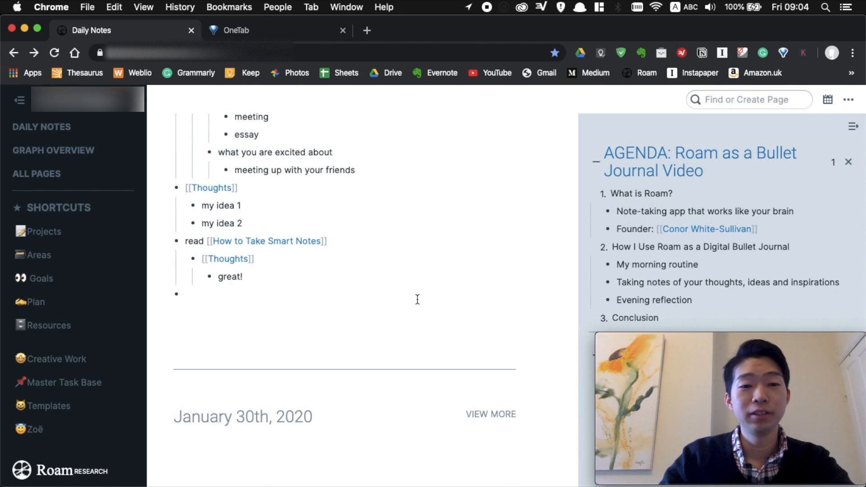
pyautogui.scroll(-1, 417, 299)
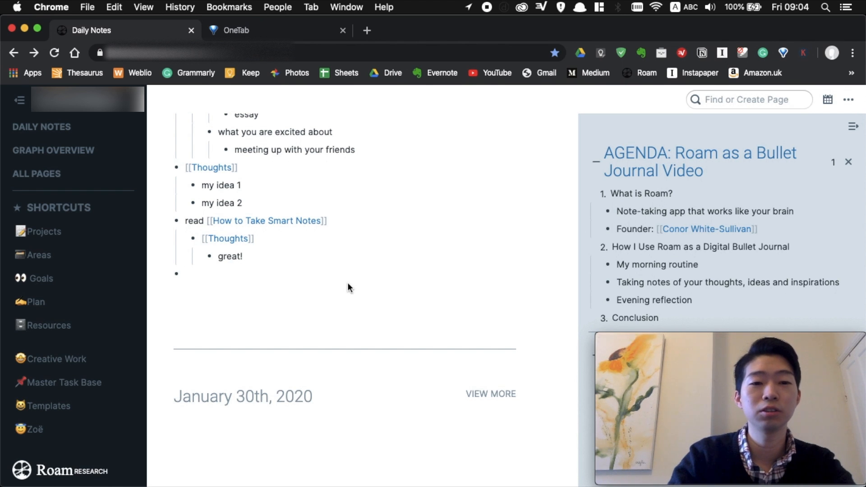
# Add an [[Evening Reflection]] block with an indented bullet beneath it.
pyautogui.write('[[even')
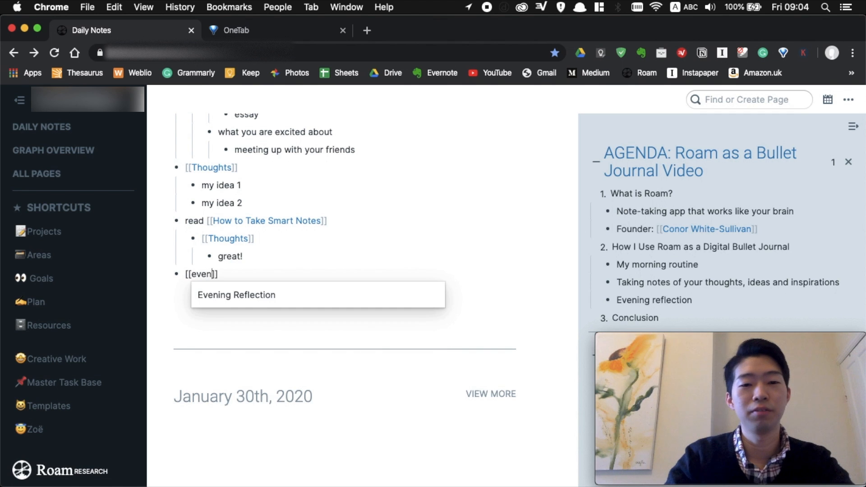
pyautogui.press('Return')
pyautogui.press('Return')
pyautogui.press('Tab')
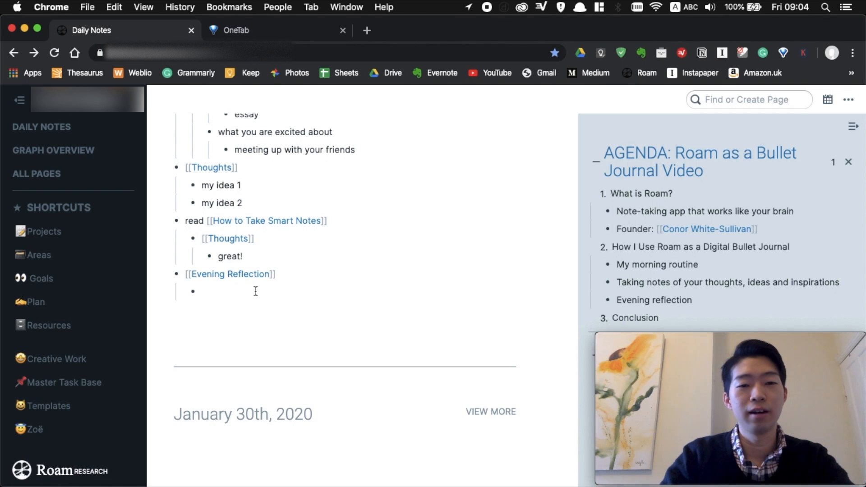
# Copy the five Evening Reflection prompts from the sidebar page and paste them underneath.
pyautogui.keyDown('shift'); pyautogui.click(243, 277); pyautogui.keyUp('shift')
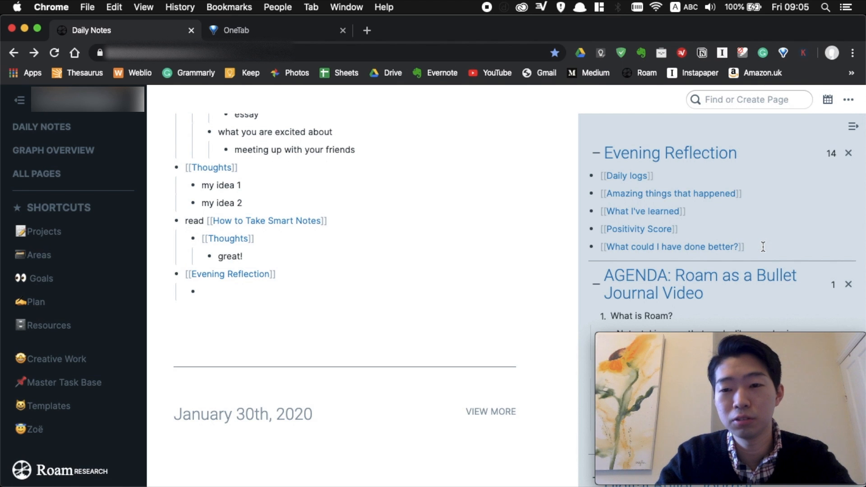
pyautogui.moveTo(763, 247); pyautogui.dragTo(599, 169)
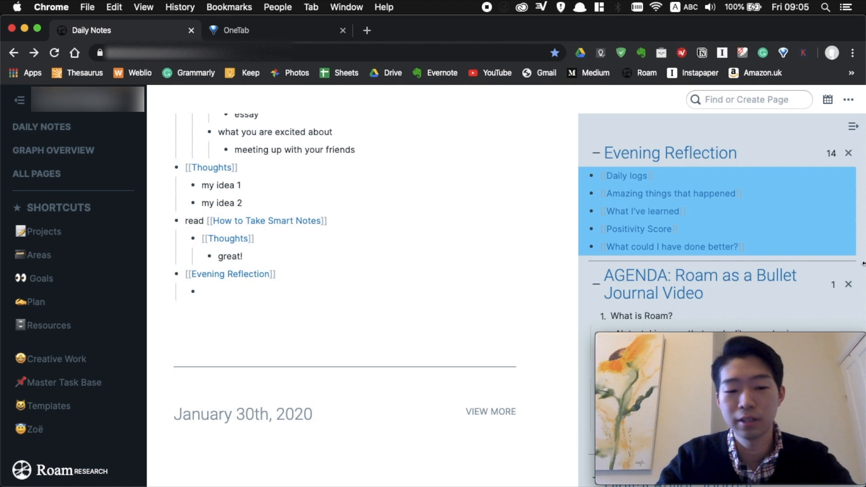
pyautogui.press('super+c')
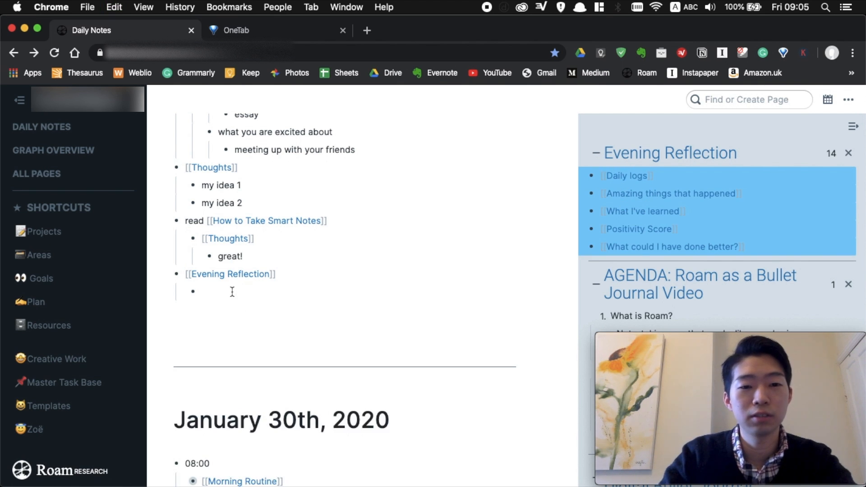
pyautogui.click(232, 292)
pyautogui.press('super+v')
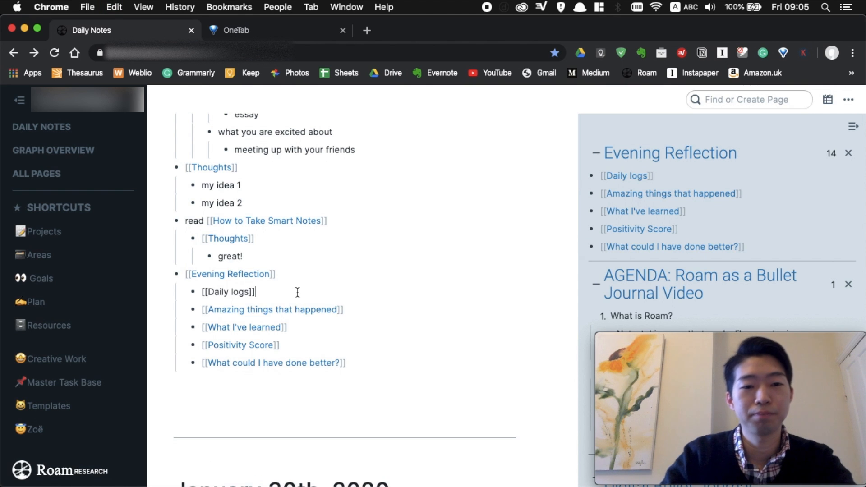
pyautogui.click(310, 292)
pyautogui.press('Return')
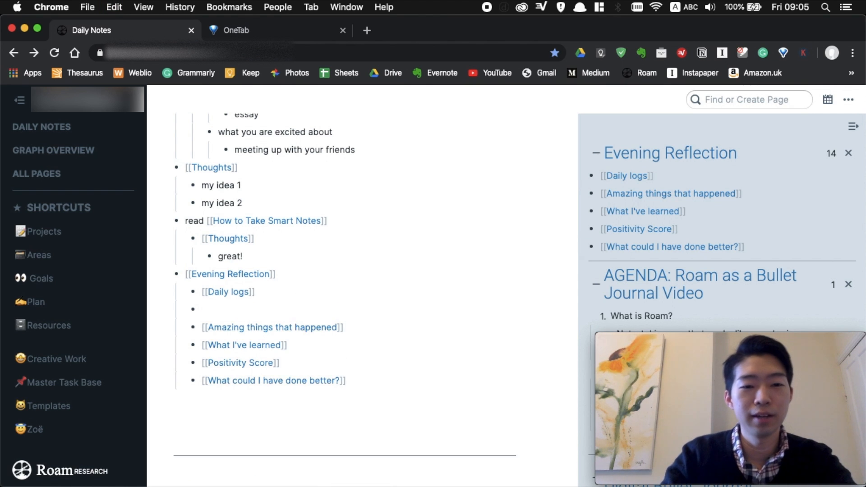
# Under Daily logs, add 'what time you woke up', 'what you had for lunch', 'who you talked to'.
pyautogui.press('Tab')
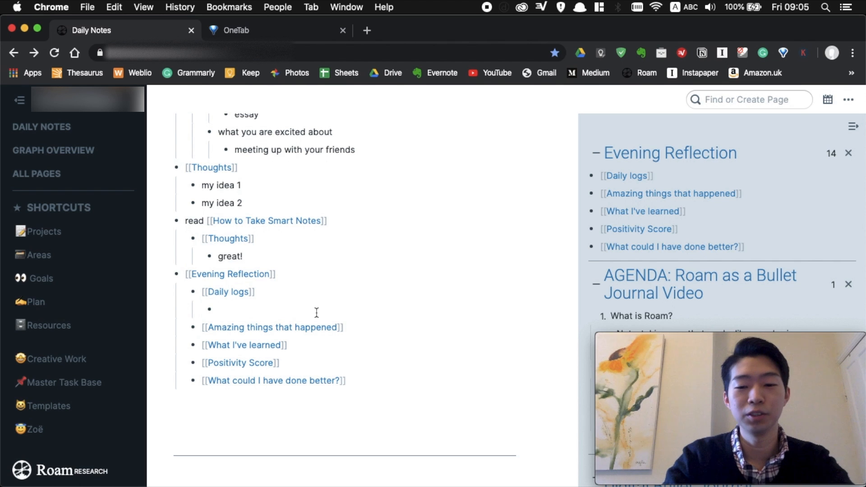
pyautogui.write('when')
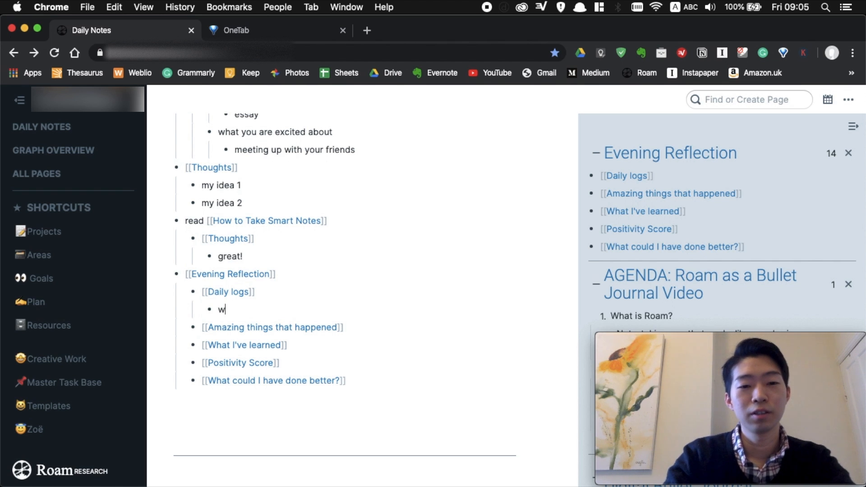
pyautogui.press('BackSpace')
pyautogui.press('BackSpace')
pyautogui.press('BackSpace')
pyautogui.write('hat tom')
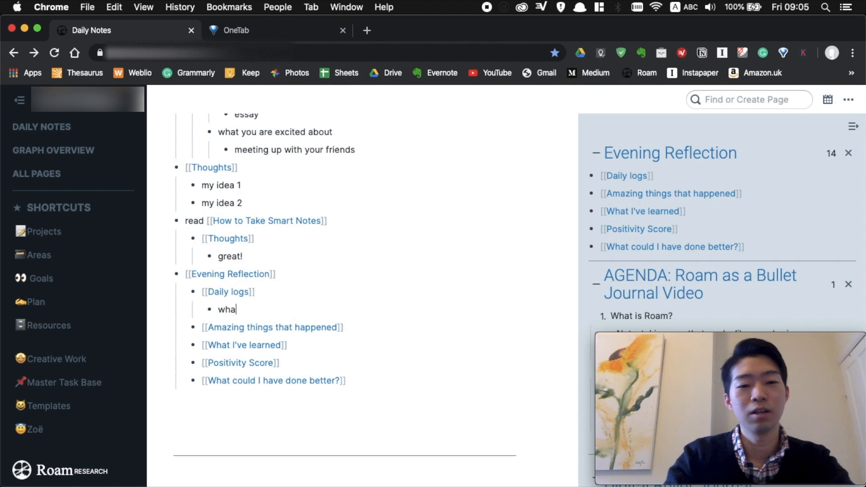
pyautogui.press('BackSpace')
pyautogui.press('BackSpace')
pyautogui.write('ime ')
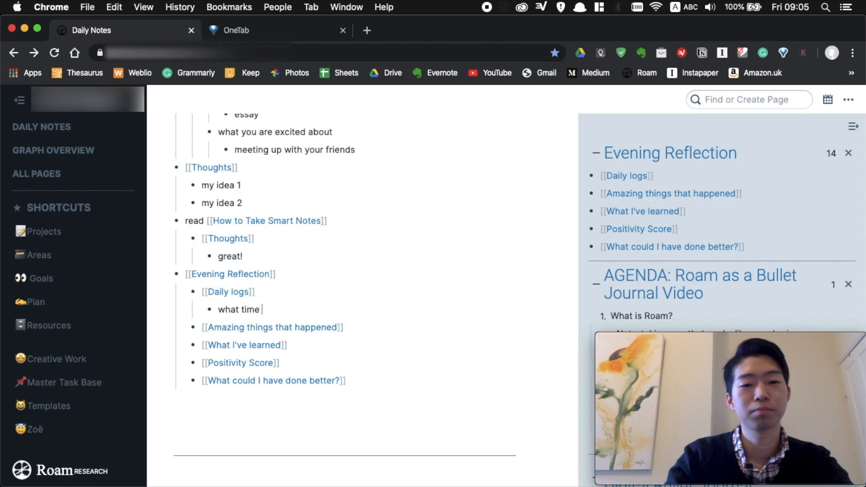
pyautogui.write('you woke up')
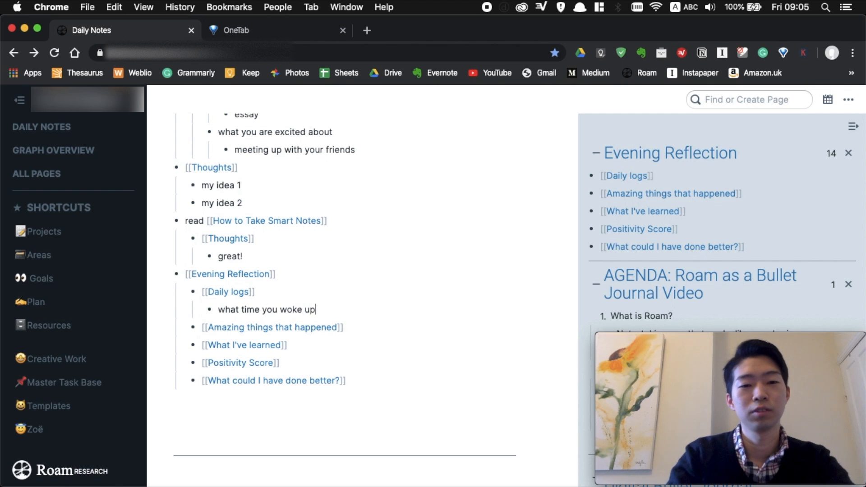
pyautogui.press('Return')
pyautogui.write('what you ')
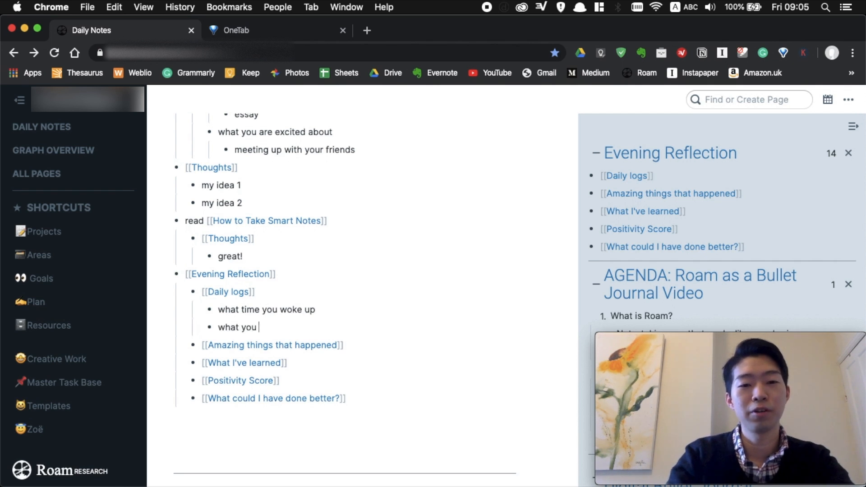
pyautogui.write('had for lun')
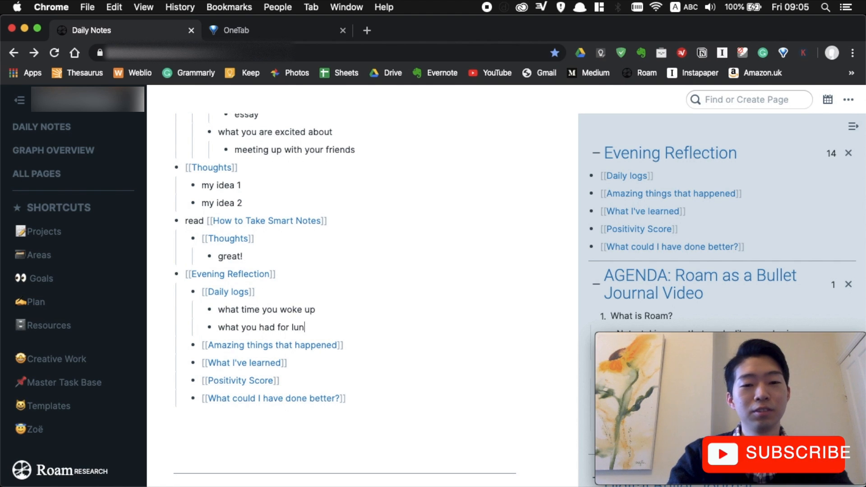
pyautogui.write('ch')
pyautogui.press('Return')
pyautogui.write('w')
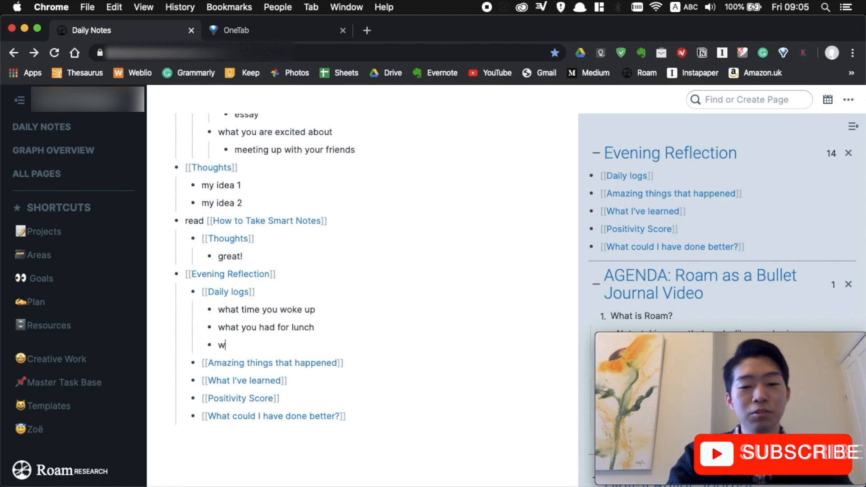
pyautogui.write('ho you talked to')
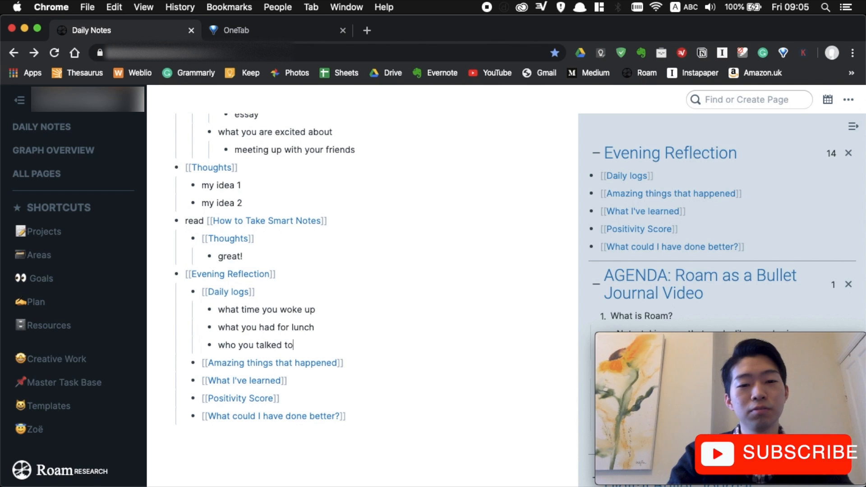
# Add 'what you talked about', 'what books you read', 'how you felt', 'how you reacted to each event'.
pyautogui.press('Return')
pyautogui.write('what you tal')
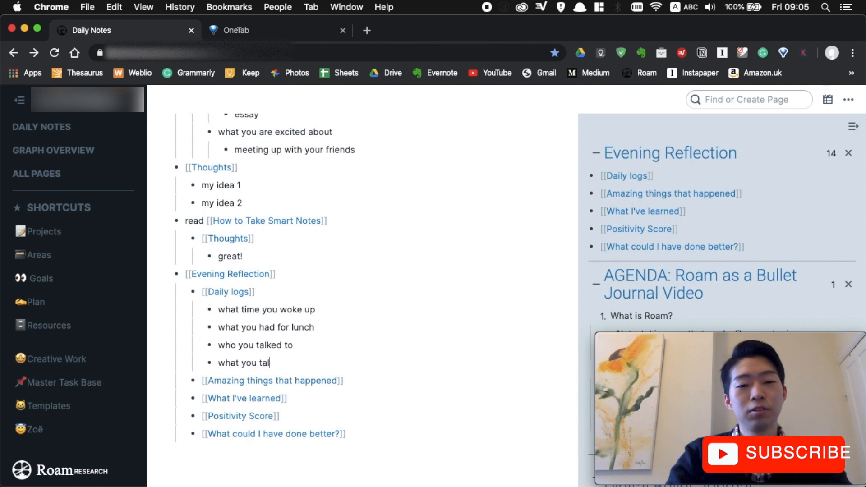
pyautogui.write('ked about')
pyautogui.press('Return')
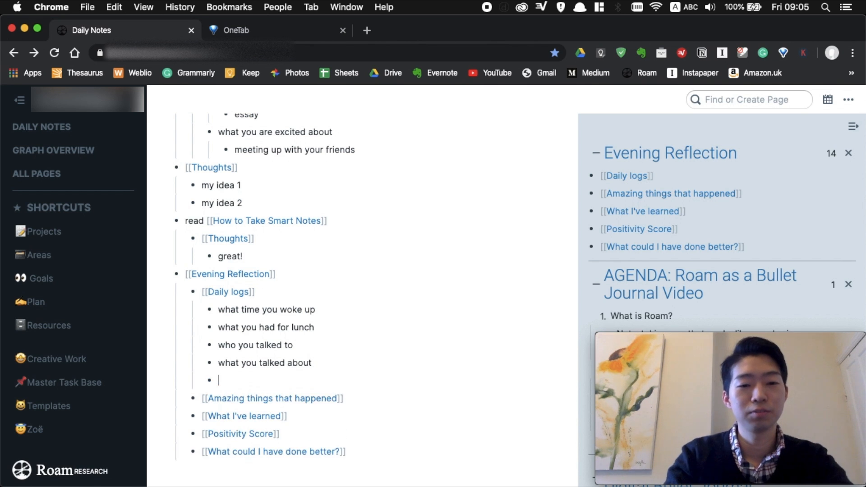
pyautogui.write('what')
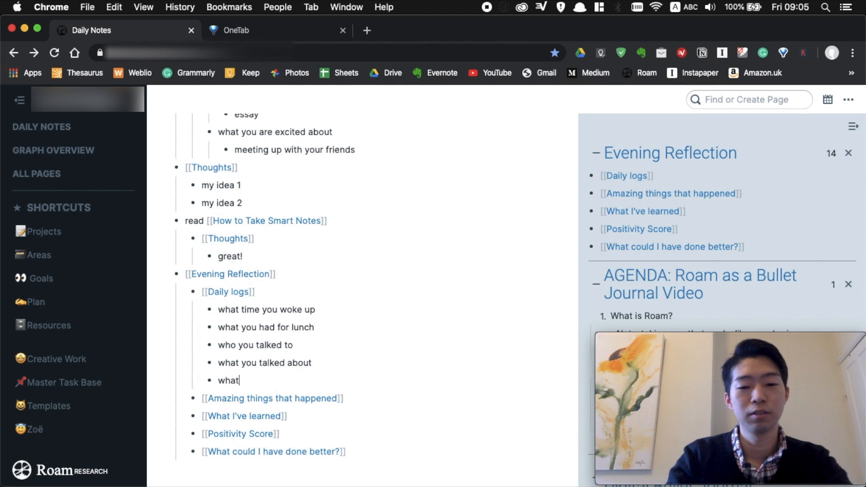
pyautogui.write(' books you read')
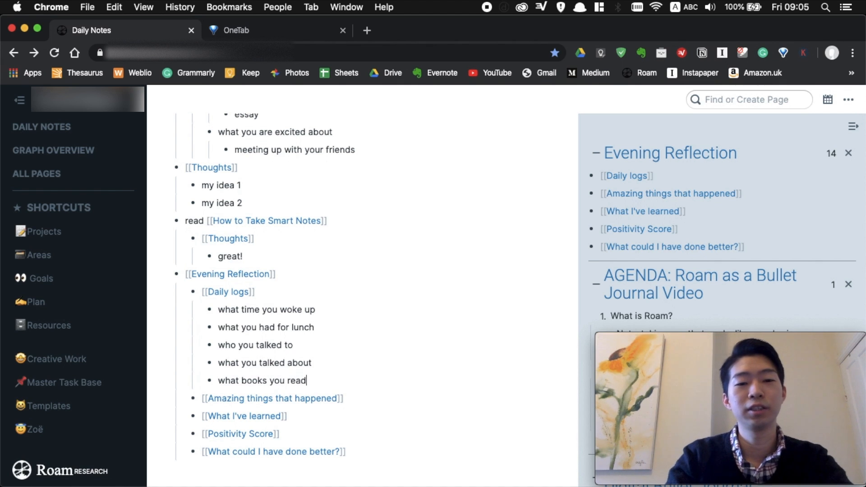
pyautogui.press('Return')
pyautogui.write('how ')
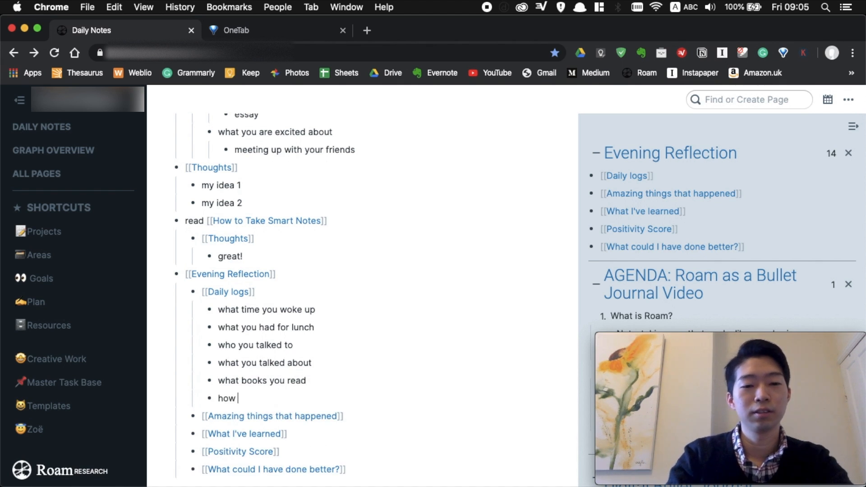
pyautogui.write('you felt')
pyautogui.press('Return')
pyautogui.write('how y')
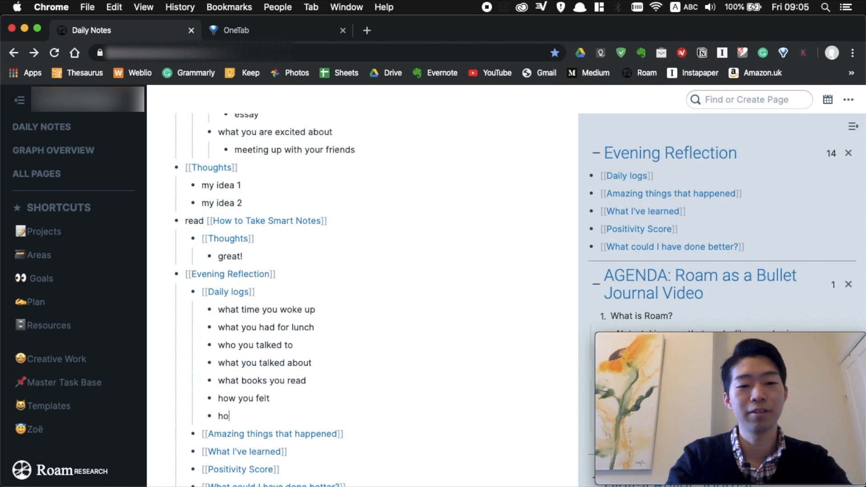
pyautogui.write('ou reacted')
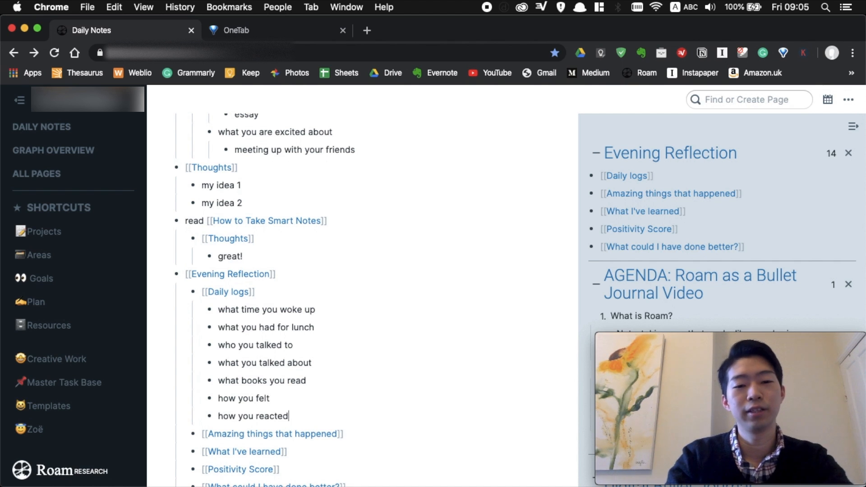
pyautogui.write(' to ech even')
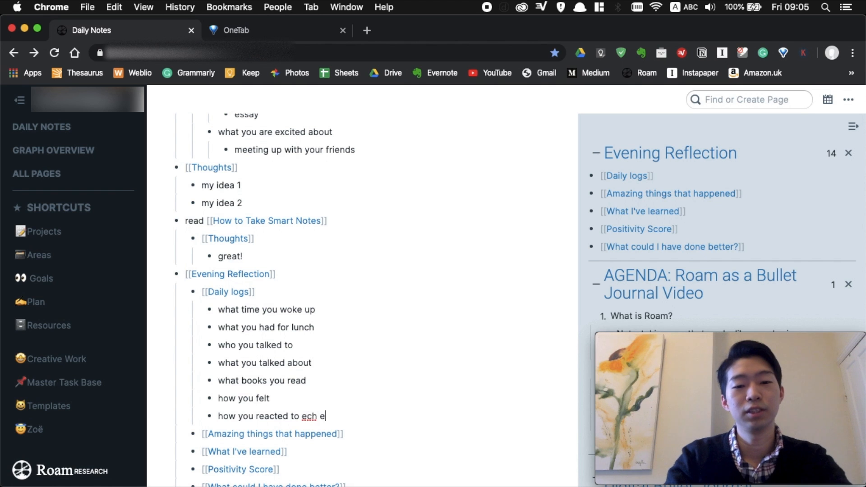
pyautogui.press('BackSpace')
pyautogui.press('BackSpace')
pyautogui.press('BackSpace')
pyautogui.press('BackSpace')
pyautogui.press('BackSpace')
pyautogui.press('BackSpace')
pyautogui.press('BackSpace')
pyautogui.write('ach event')
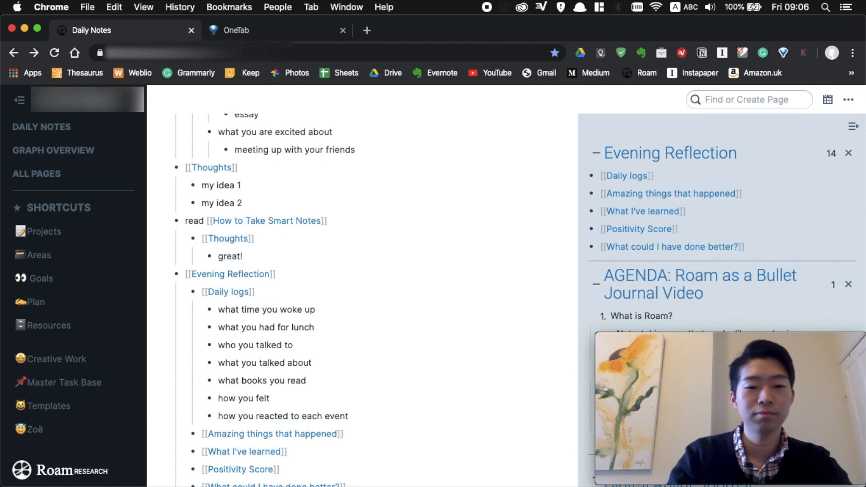
# Scroll down the note to the Amazing things that happened prompt.
pyautogui.scroll(-3, 415, 273)
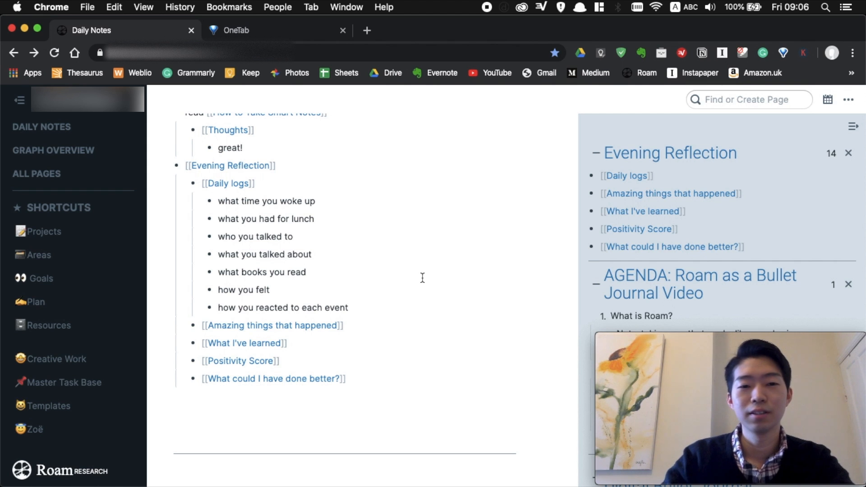
pyautogui.scroll(-1, 419, 276)
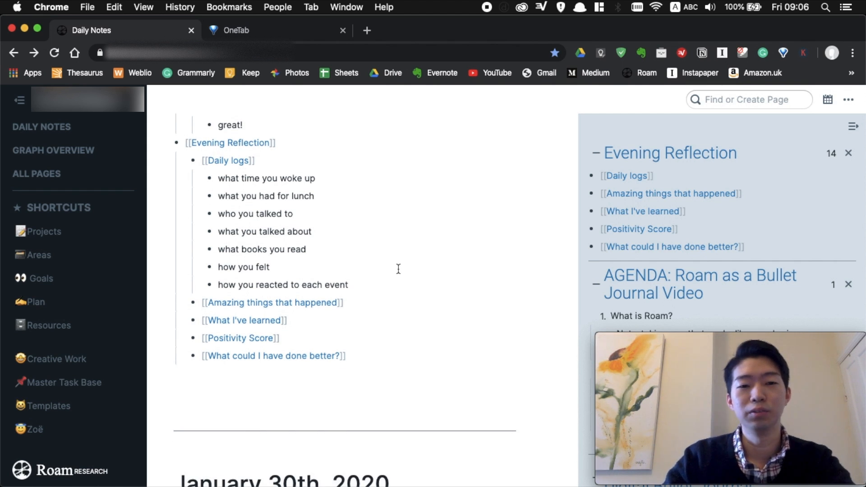
pyautogui.scroll(-1, 399, 267)
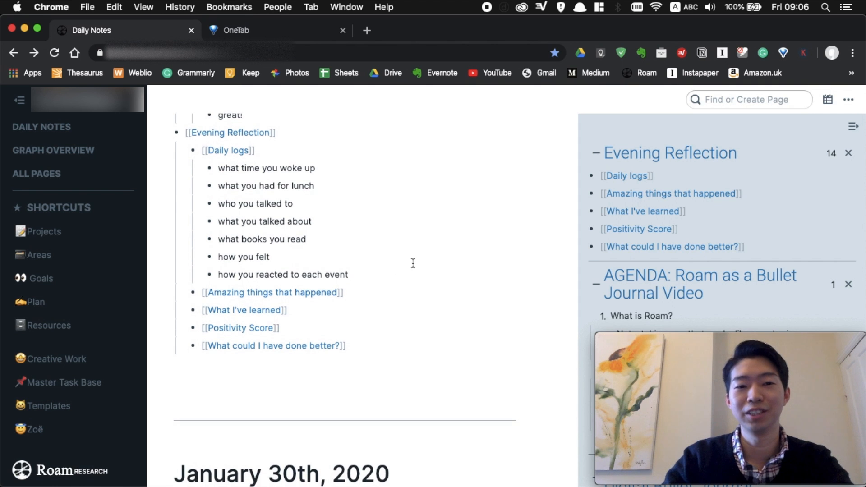
pyautogui.scroll(-1, 412, 263)
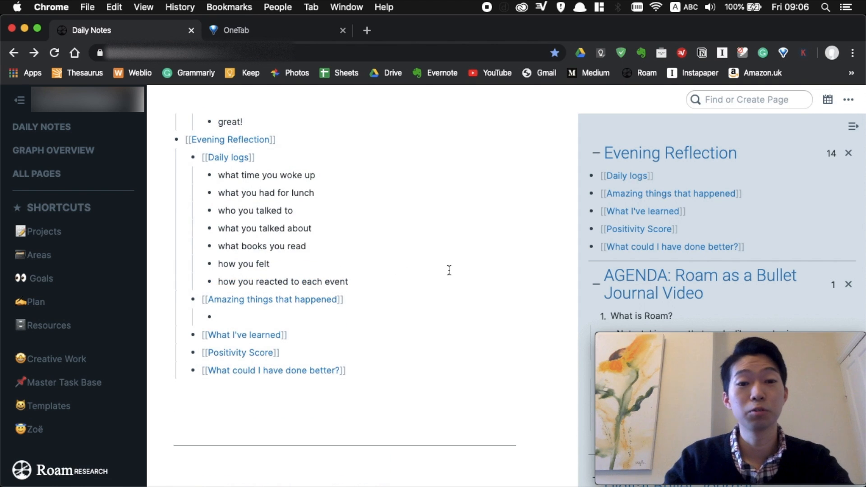
pyautogui.scroll(1, 449, 270)
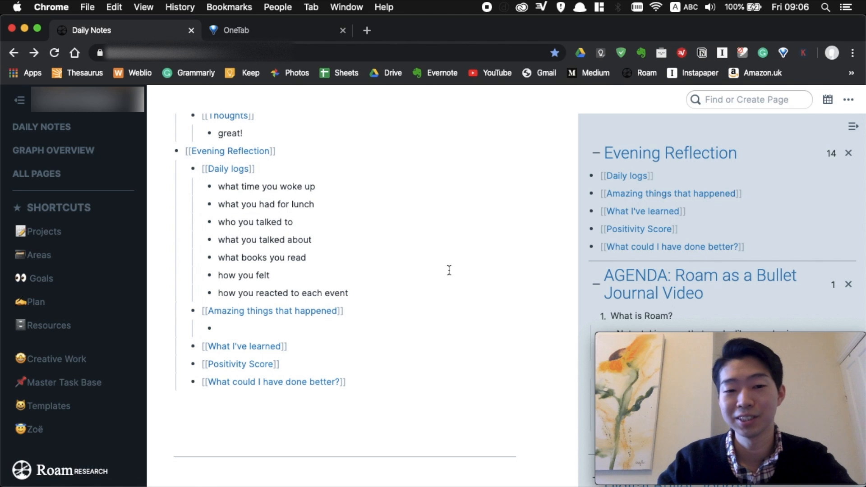
pyautogui.scroll(-3, 320, 262)
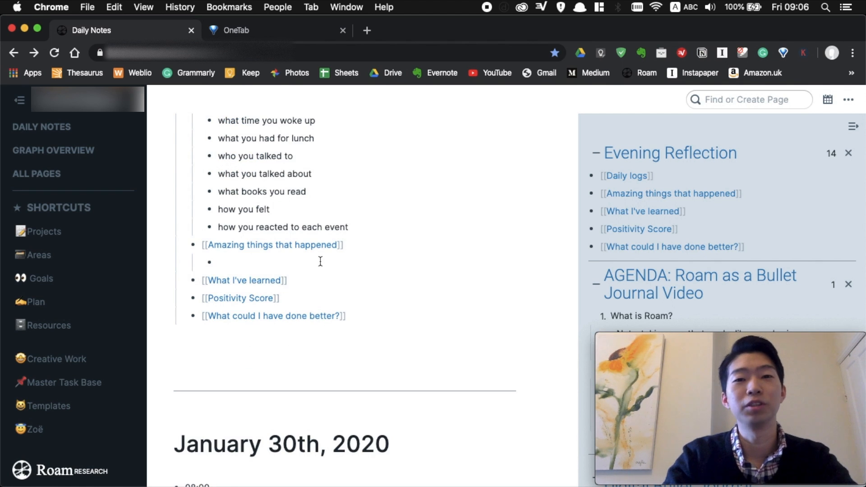
# List 'met an old friend' and 'discovered an amazing book [[How to Take Smart Notes]]!' as amazing things.
pyautogui.write('met')
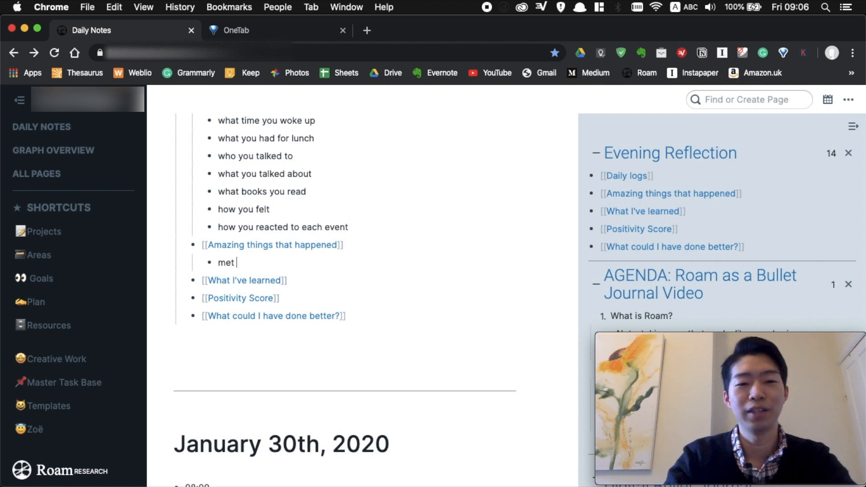
pyautogui.write(' an old friend')
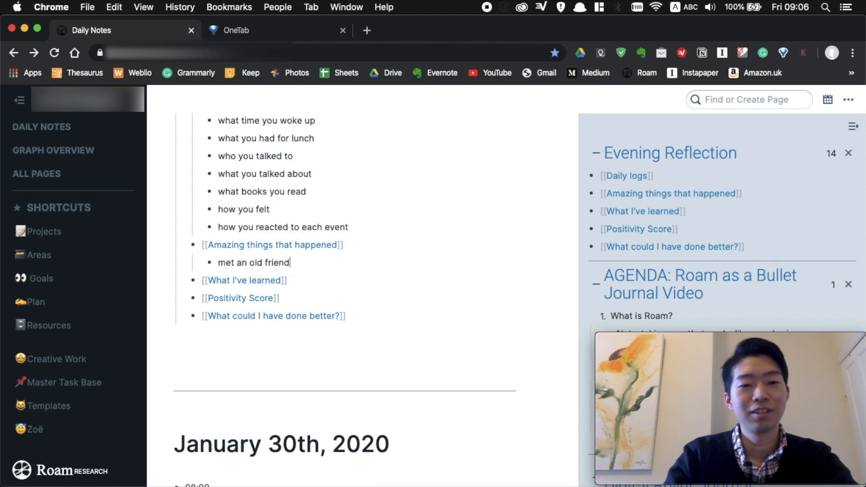
pyautogui.press('Return')
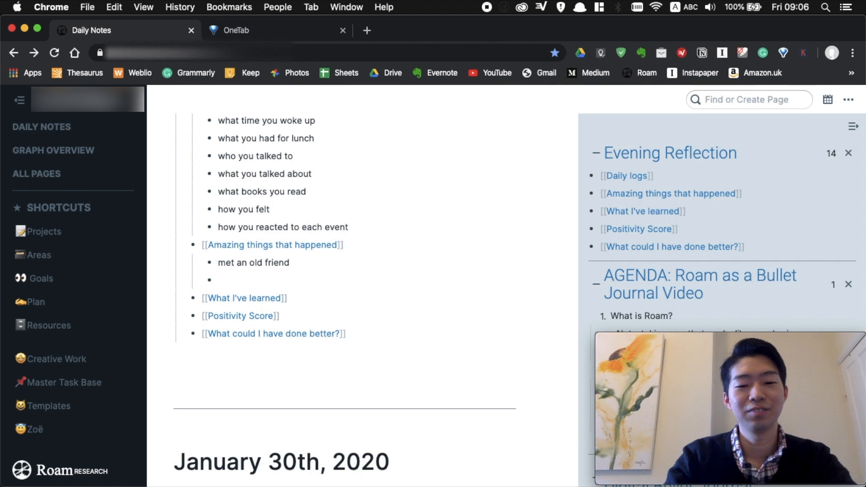
pyautogui.write('discovered a')
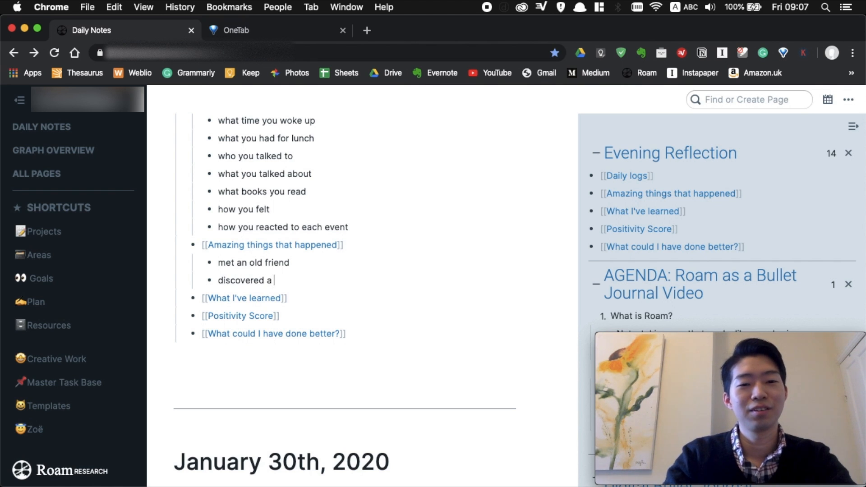
pyautogui.write(' n amazing b')
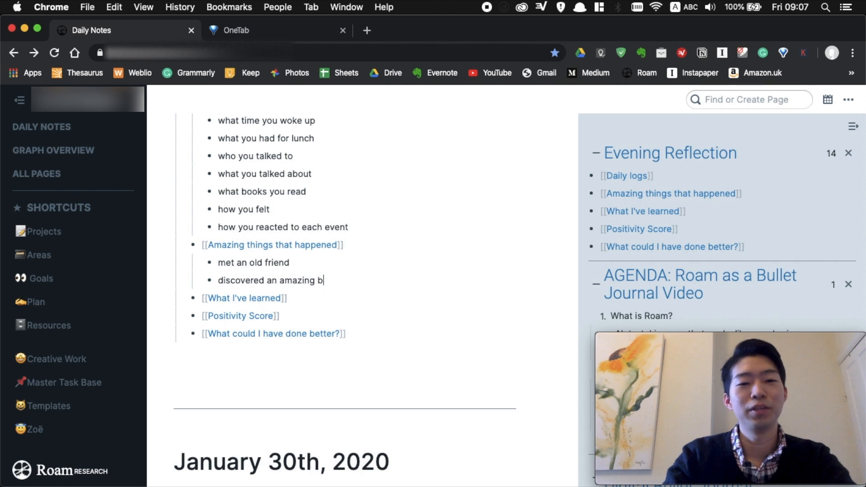
pyautogui.write('ook [[how ')
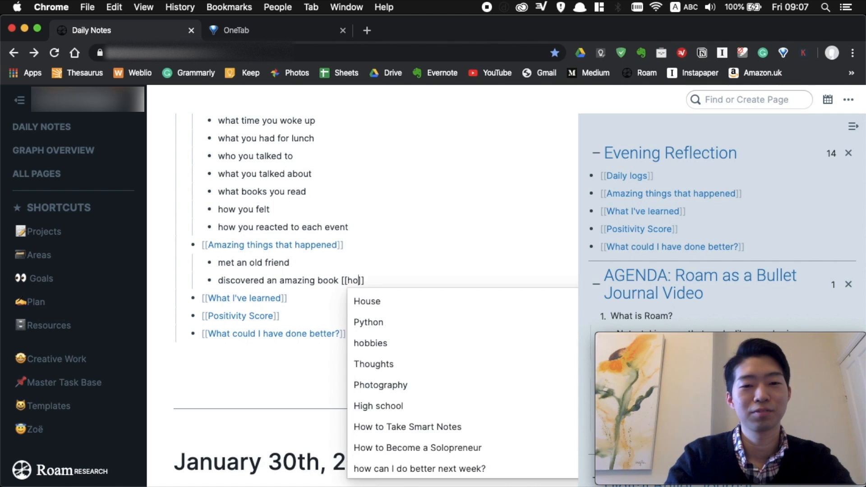
pyautogui.write('to ta')
pyautogui.press('Return')
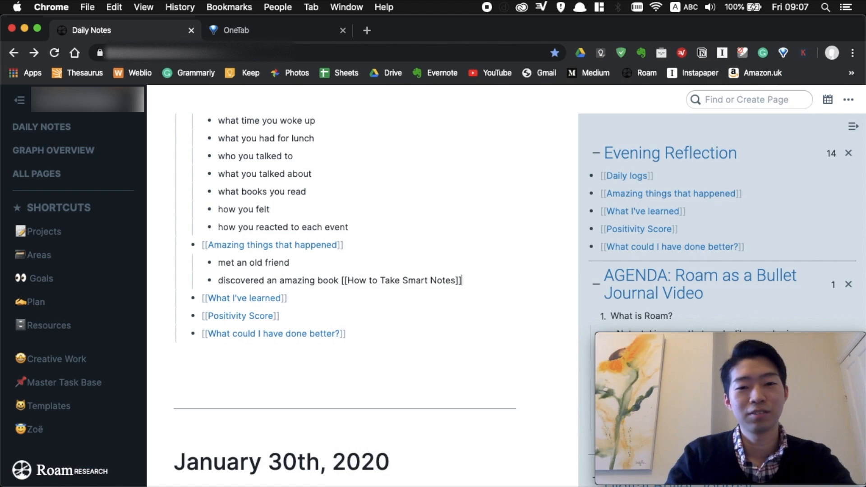
pyautogui.write('!')
# Add an empty nested bullet under What I've learned.
pyautogui.press('Down')
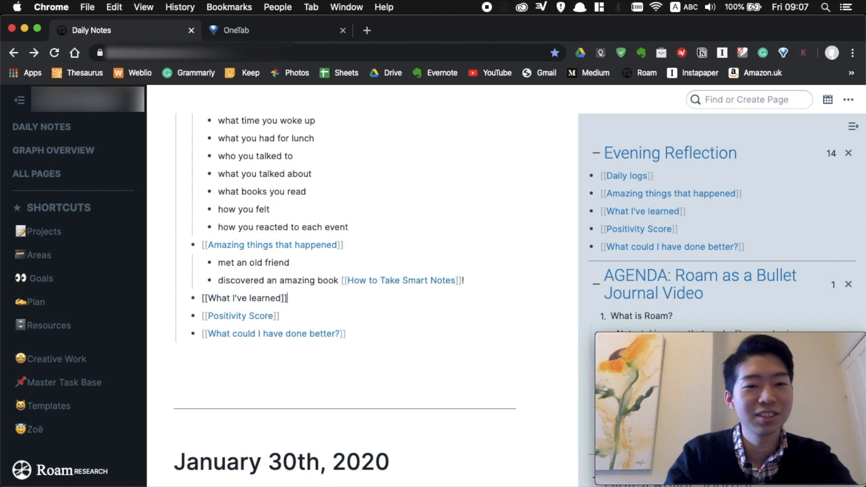
pyautogui.press('Return')
pyautogui.press('Tab')
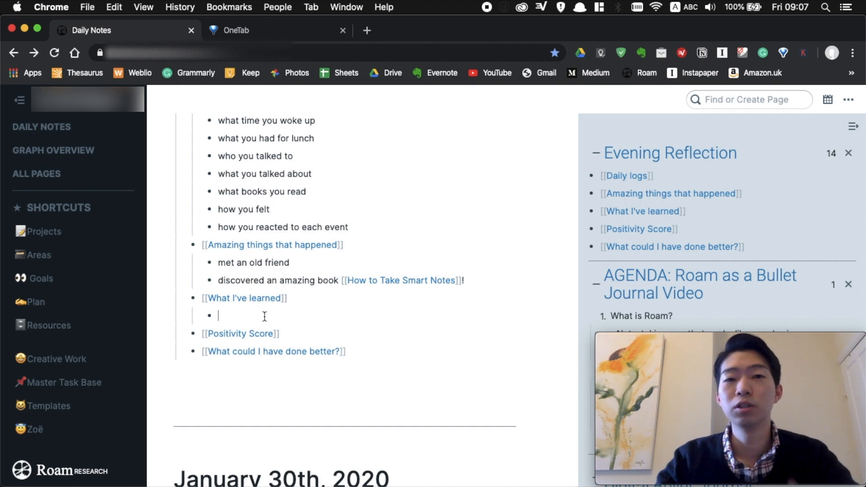
# Add [[Econometrics]] with the nested note 'omitted variable bias'.
pyautogui.scroll(-1, 287, 316)
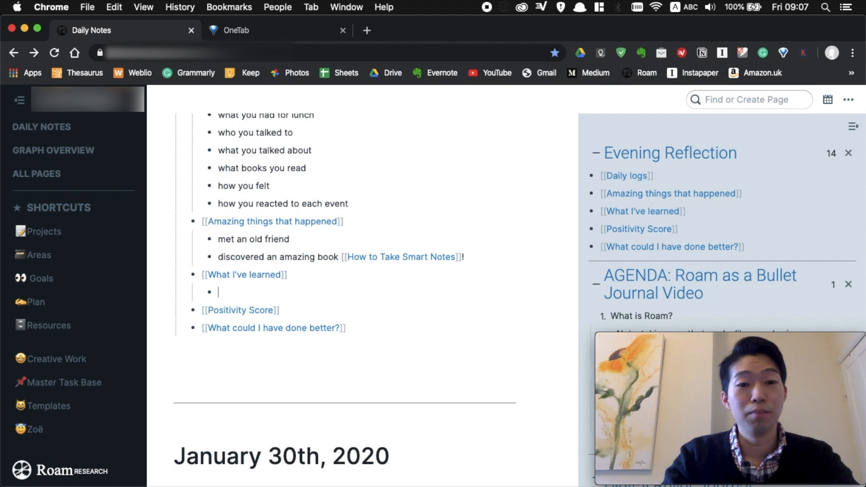
pyautogui.write('[')
pyautogui.press('BackSpace')
pyautogui.write('[[Econo')
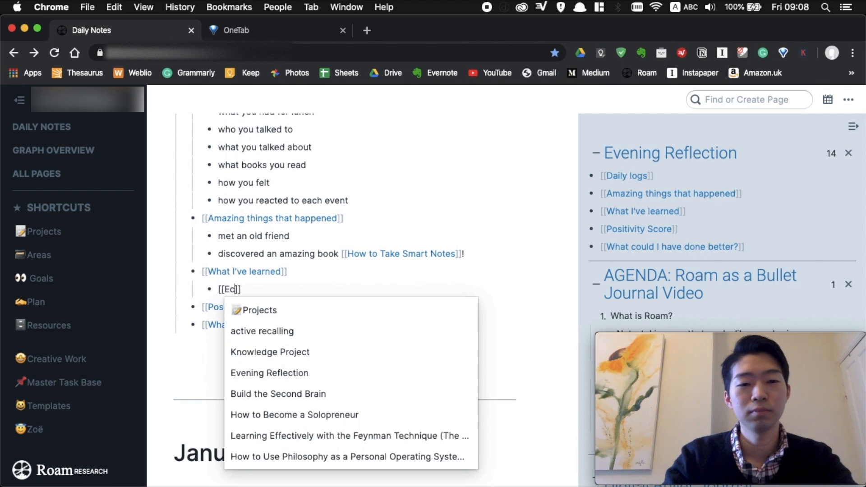
pyautogui.write('metrics')
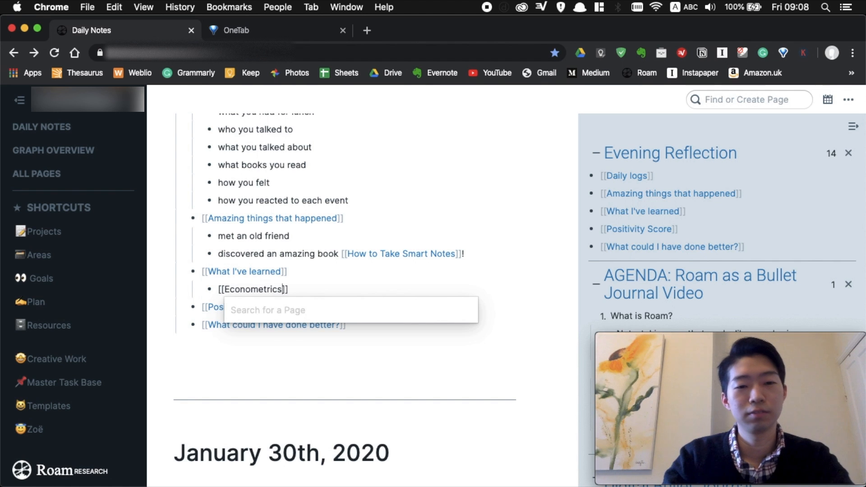
pyautogui.press('Return')
pyautogui.press('Return')
pyautogui.press('Tab')
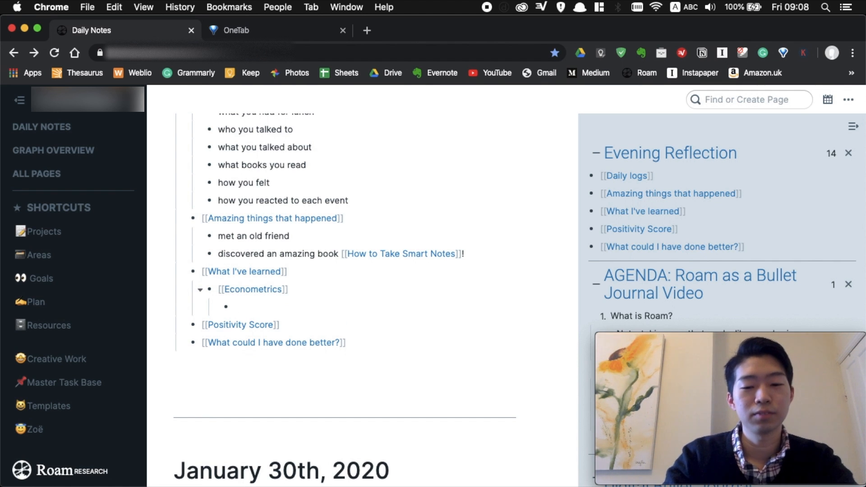
pyautogui.write('omitted')
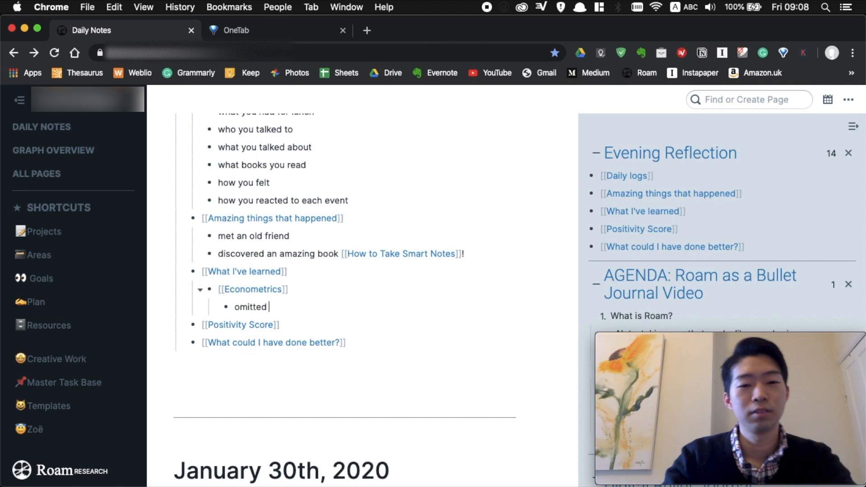
pyautogui.write(' variable bias')
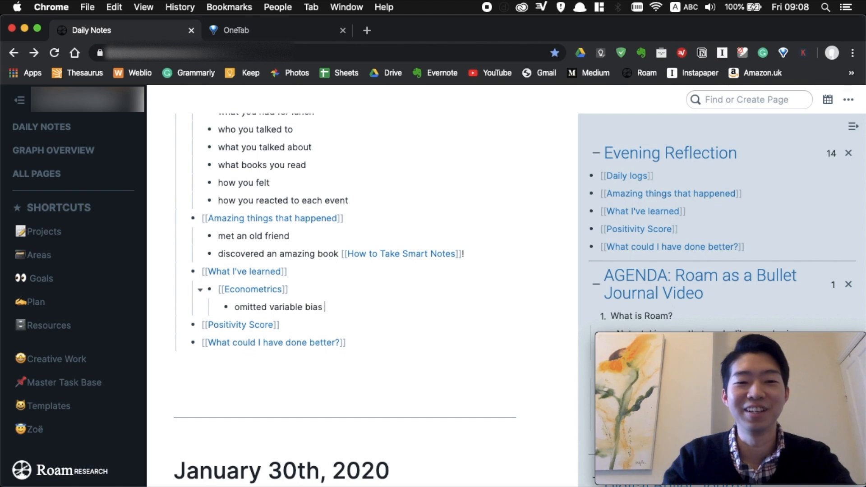
pyautogui.press('Return')
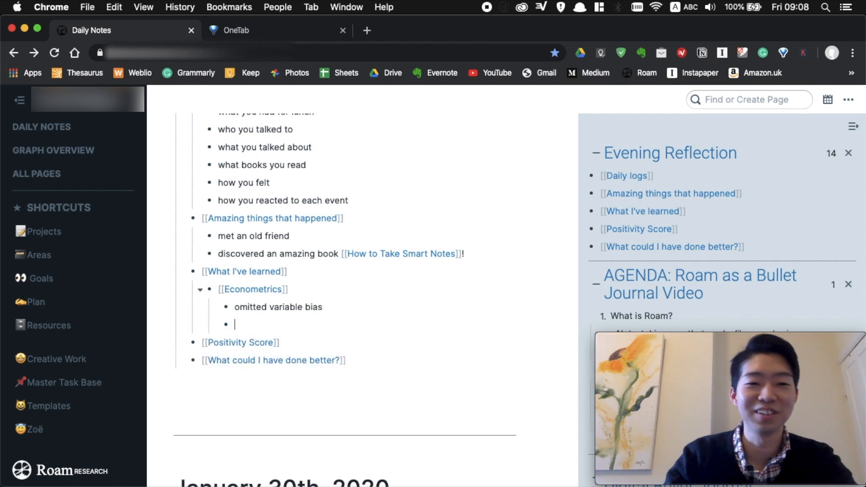
pyautogui.hotkey('shift', 'Tab')
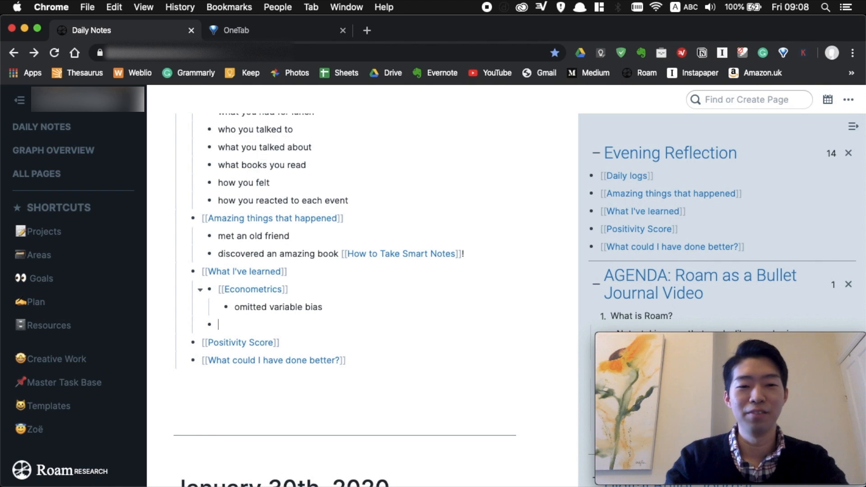
# Add [[blog]] with the nested lesson 'Learned that I should use email list more to build audience'.
pyautogui.write('[[blog')
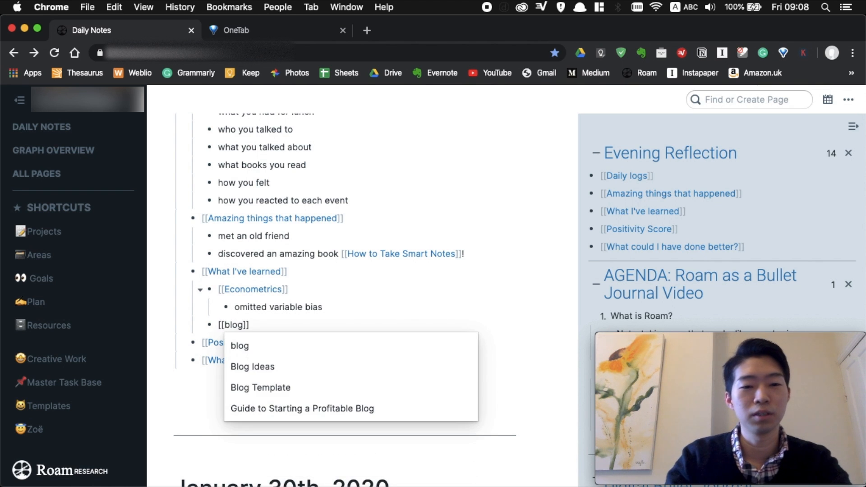
pyautogui.press('Return')
pyautogui.press('Return')
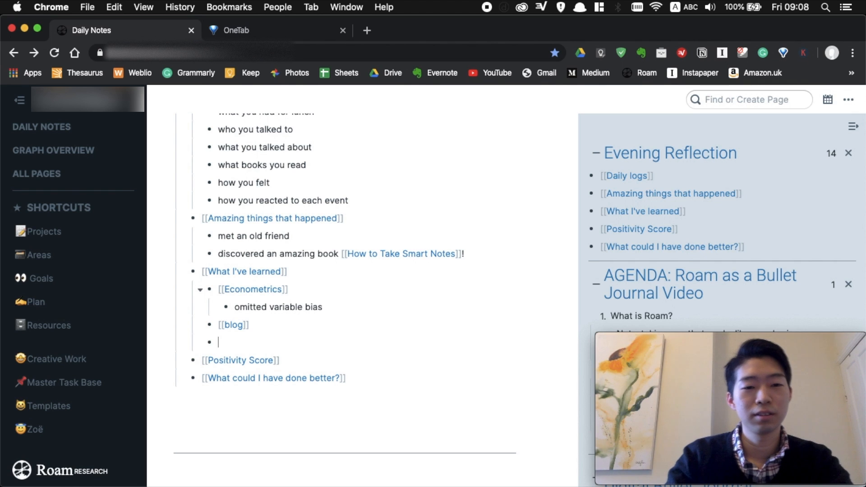
pyautogui.press('Tab')
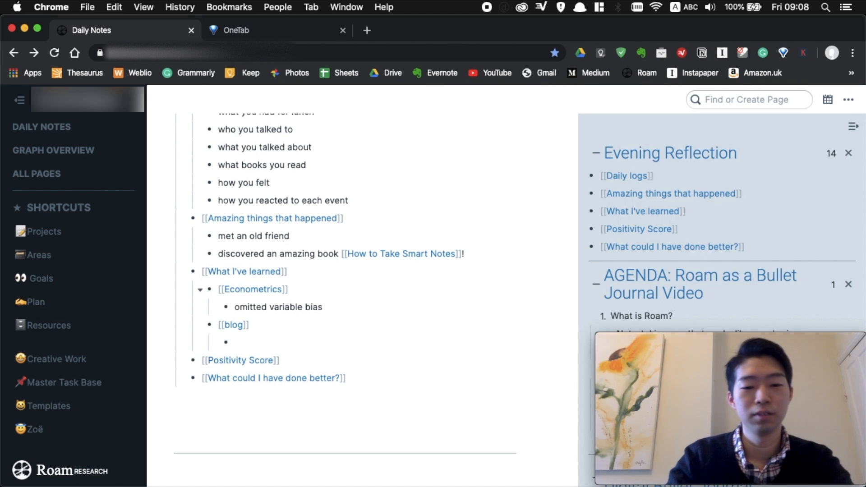
pyautogui.write('Learned thta')
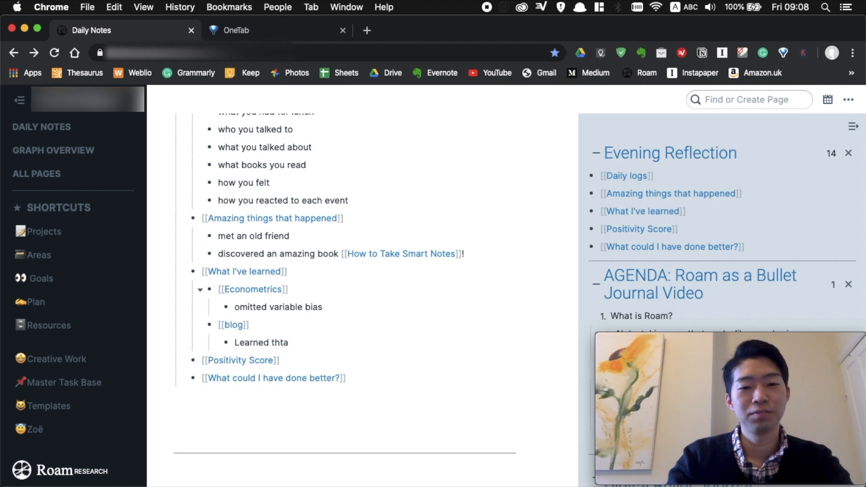
pyautogui.press('BackSpace')
pyautogui.press('BackSpace')
pyautogui.write('at I should')
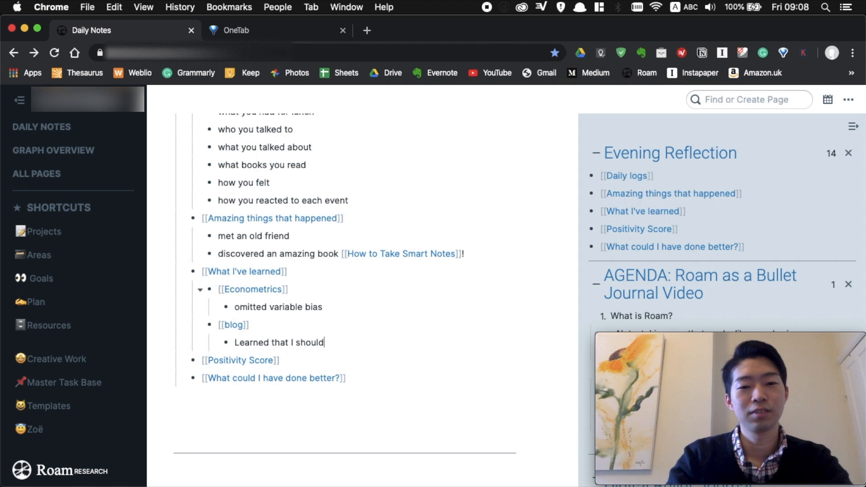
pyautogui.write(' use ')
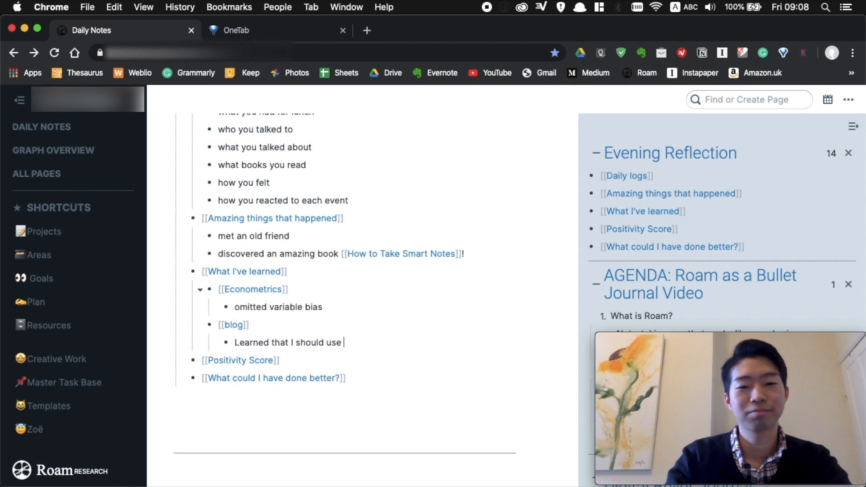
pyautogui.write('email')
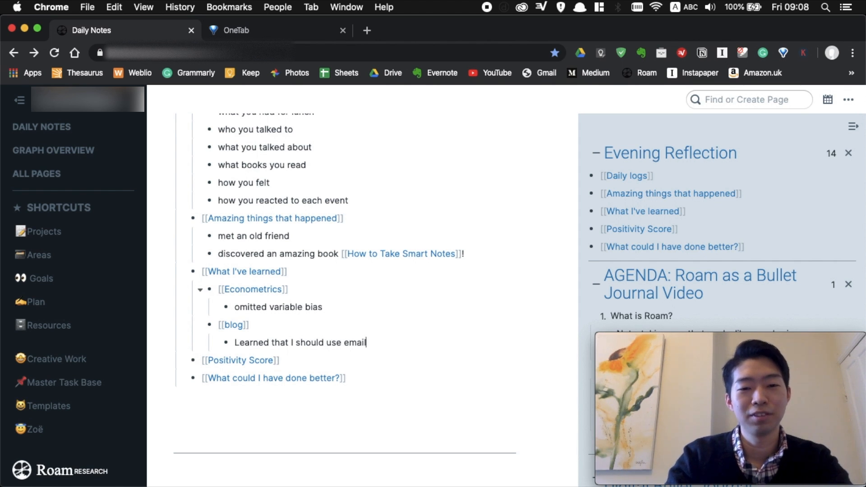
pyautogui.write(' list more to ')
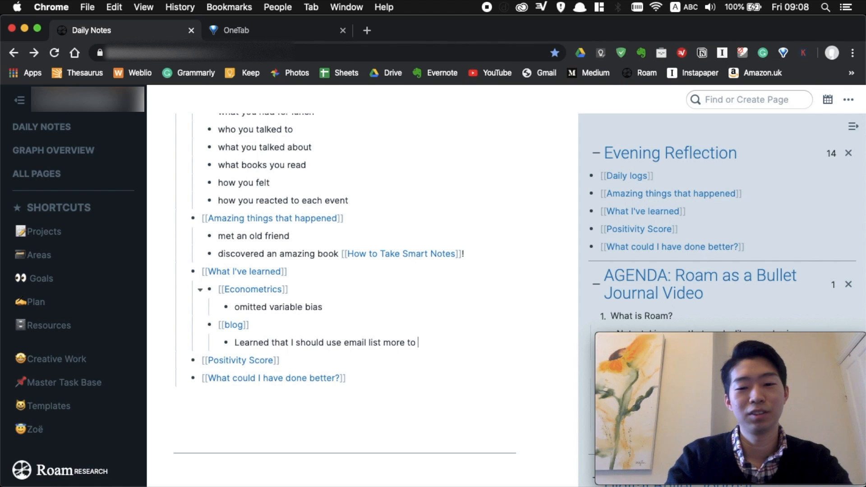
pyautogui.write('build audien')
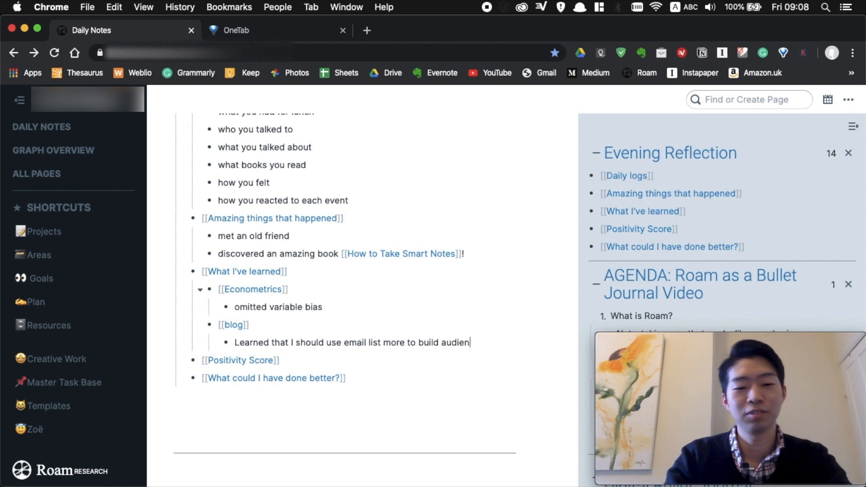
pyautogui.write('ce')
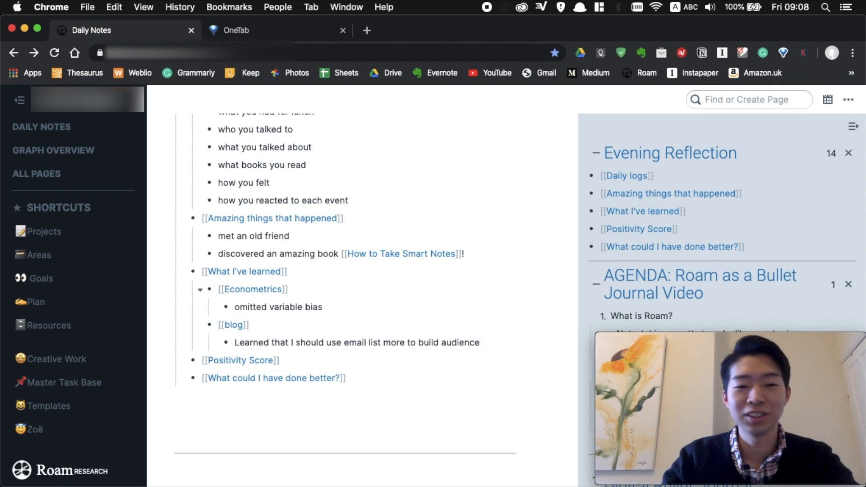
pyautogui.press('Return')
pyautogui.hotkey('shift', 'Tab')
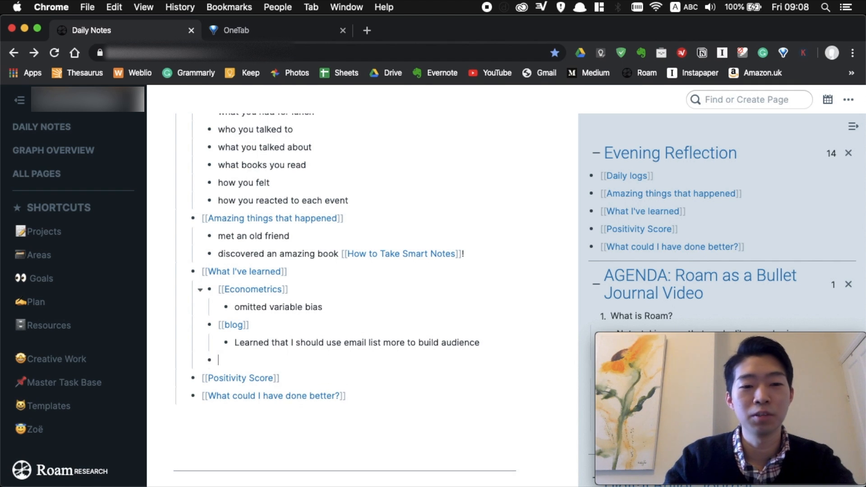
pyautogui.scroll(-1, 386, 310)
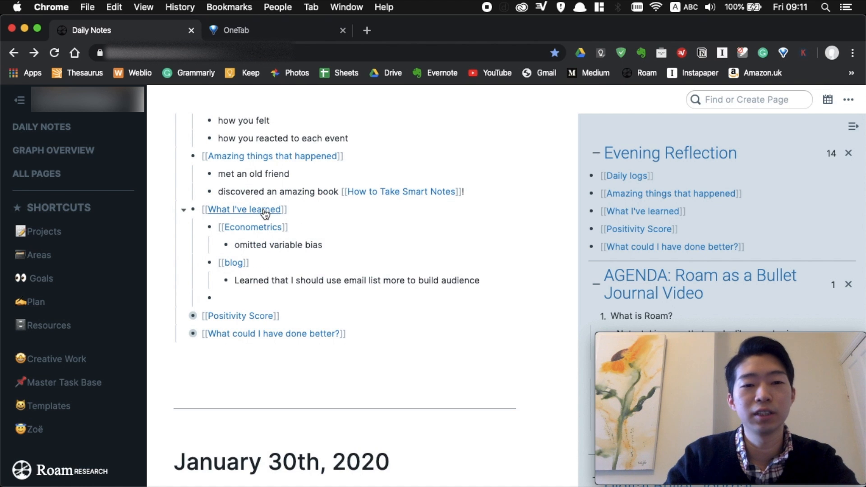
# Browse past entries on the What I've learned page, then add an empty bullet below [[Positivity Score]].
pyautogui.click(265, 212)
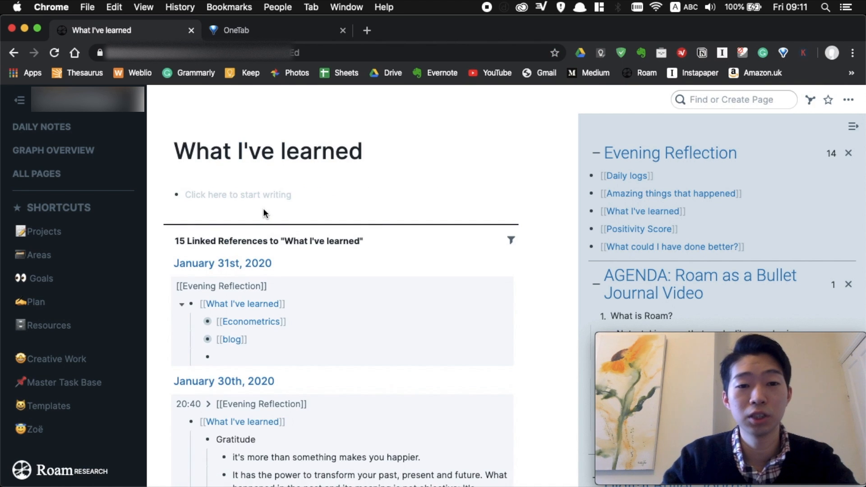
pyautogui.scroll(-5, 443, 298)
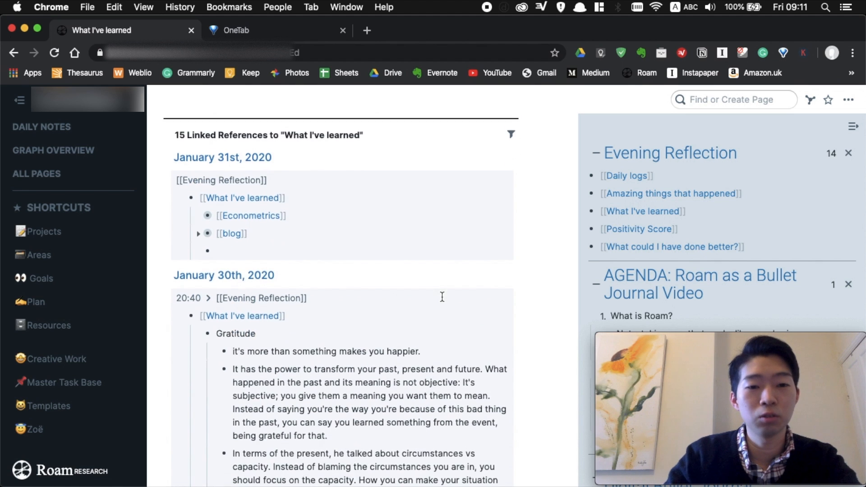
pyautogui.scroll(-5, 442, 297)
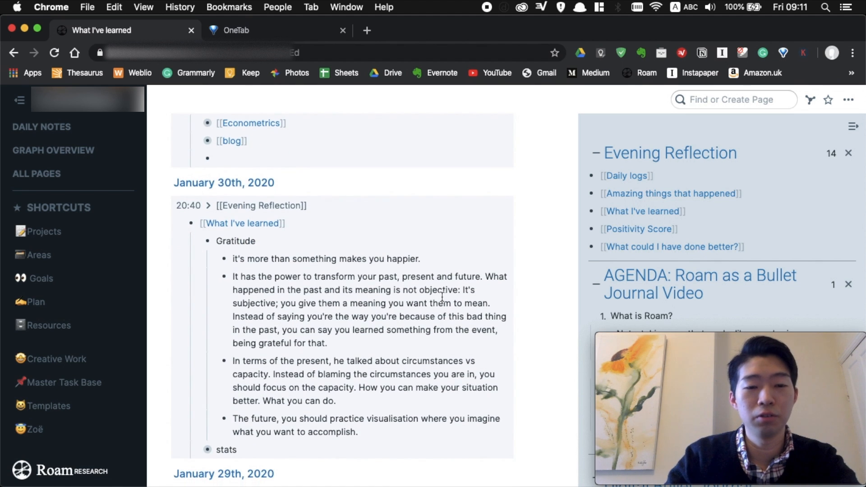
pyautogui.scroll(3, 374, 262)
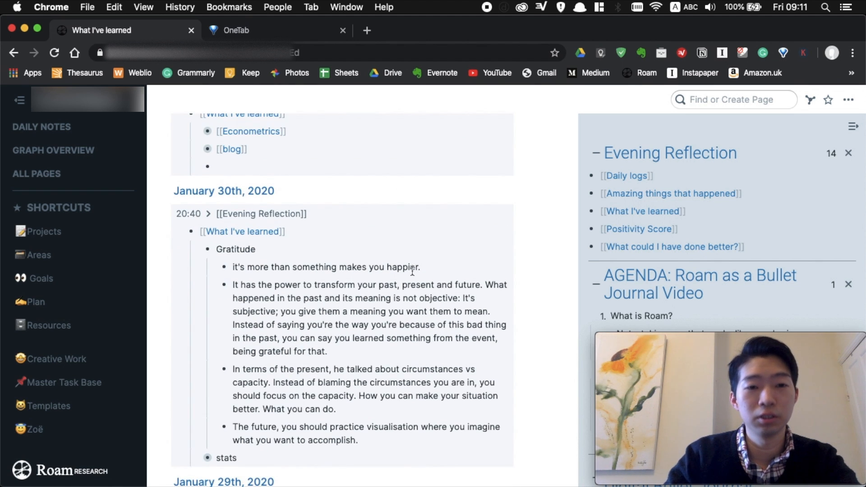
pyautogui.scroll(-2, 412, 270)
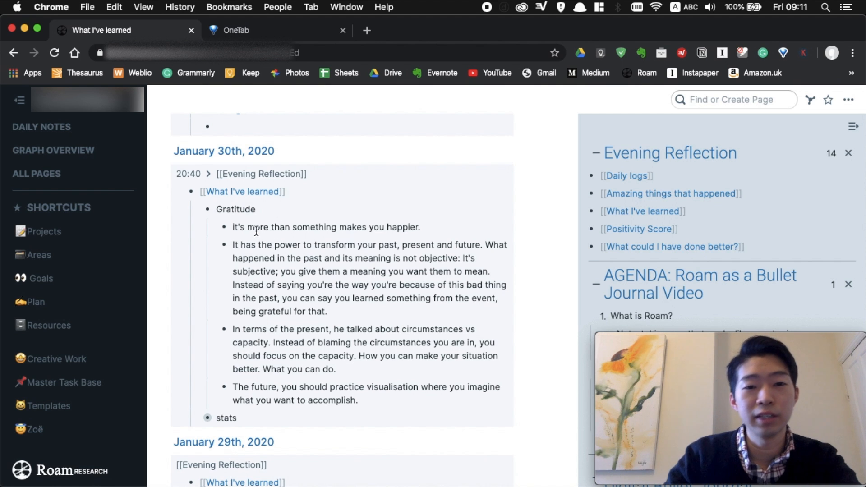
pyautogui.scroll(-5, 446, 245)
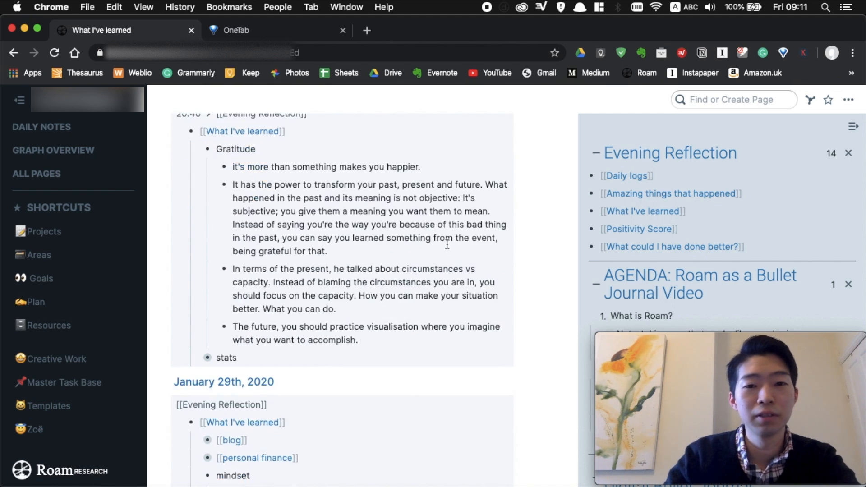
pyautogui.scroll(-1, 376, 286)
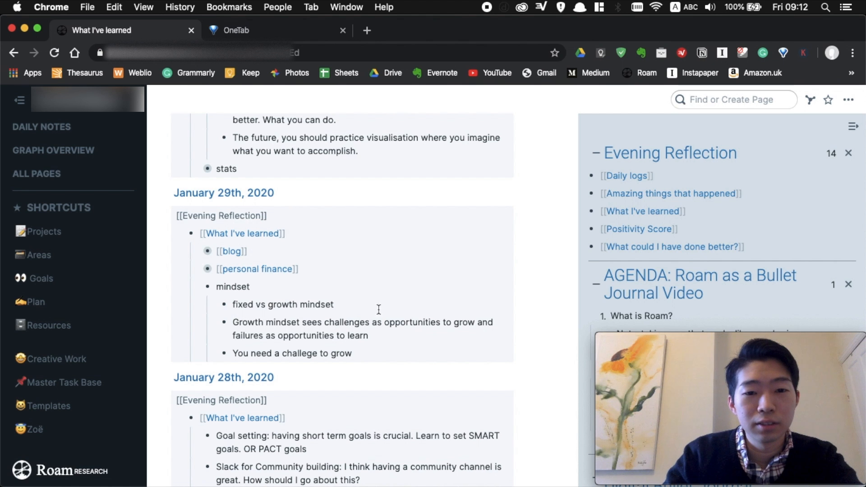
pyautogui.scroll(-8, 471, 294)
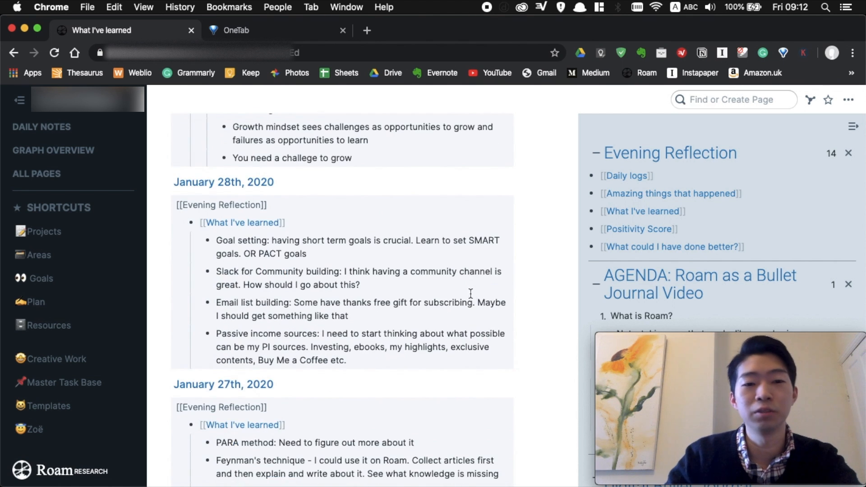
pyautogui.scroll(15, 470, 294)
pyautogui.scroll(-10, 448, 298)
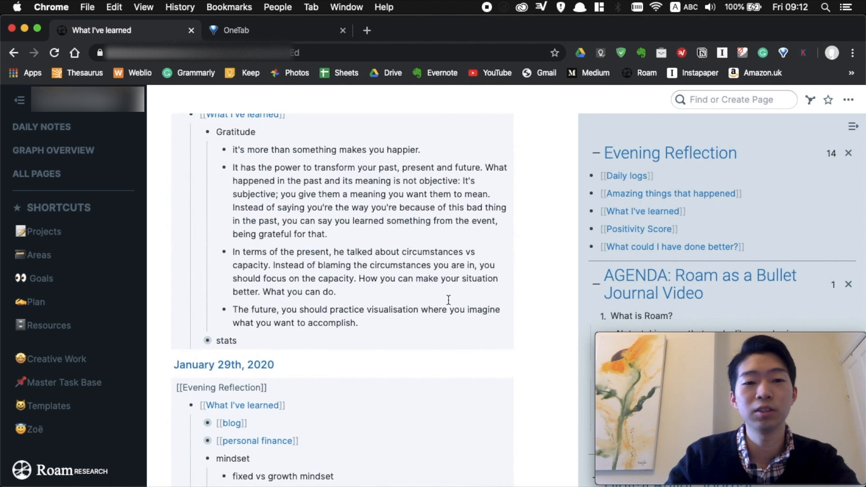
pyautogui.scroll(-6, 449, 300)
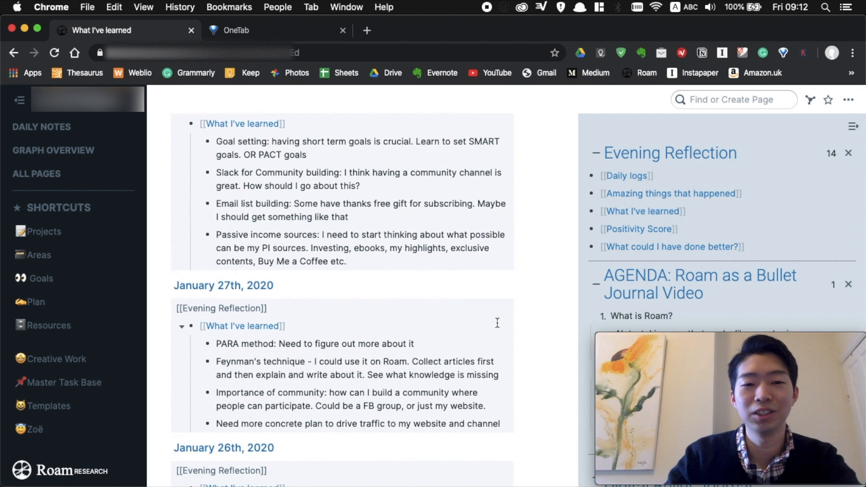
pyautogui.scroll(15, 497, 323)
pyautogui.scroll(-4, 381, 324)
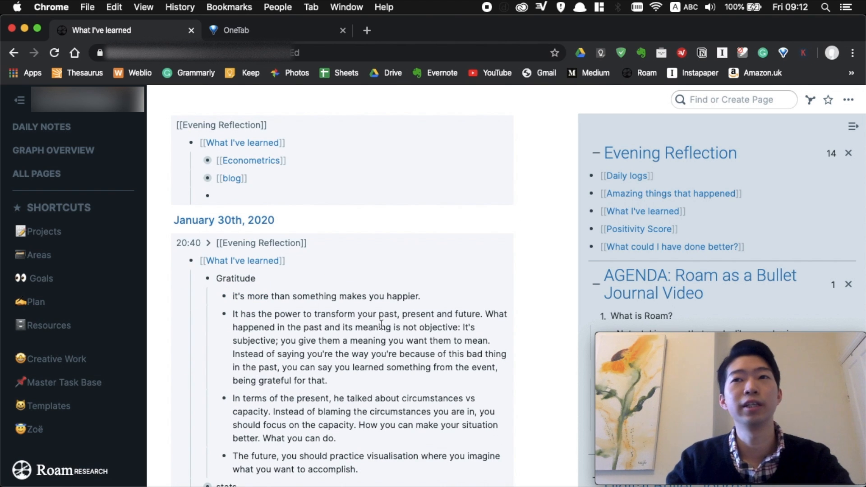
pyautogui.scroll(4, 381, 324)
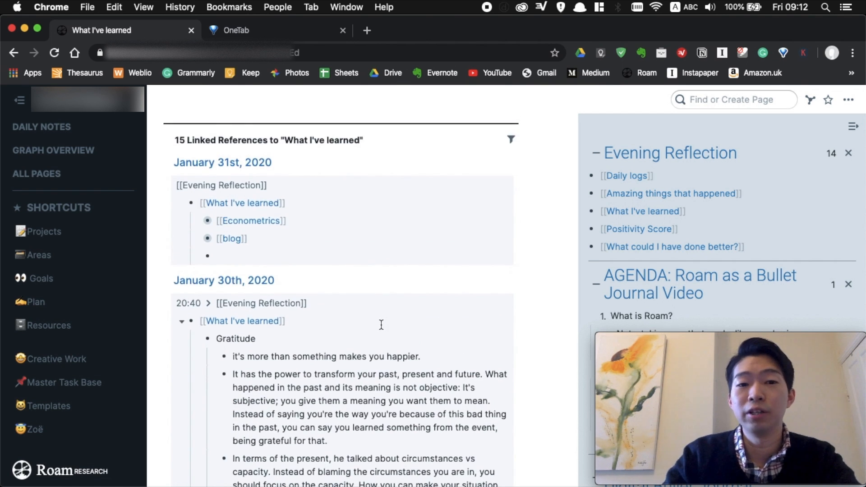
pyautogui.scroll(-6, 314, 290)
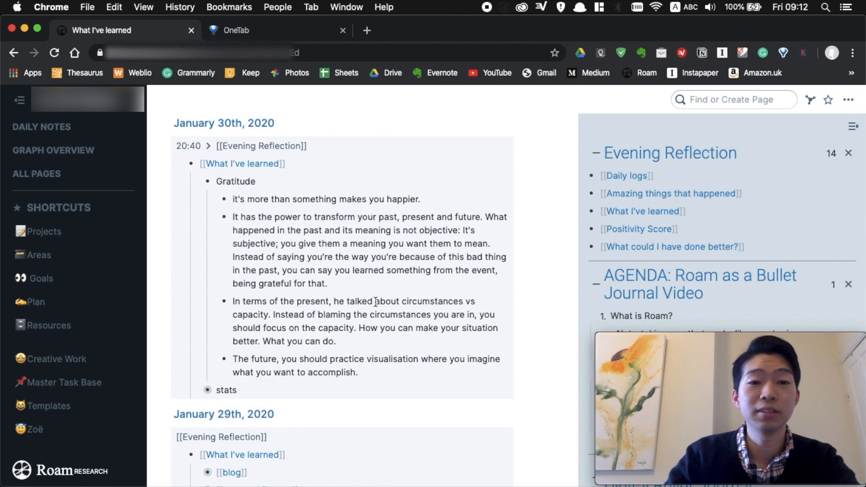
pyautogui.scroll(6, 315, 290)
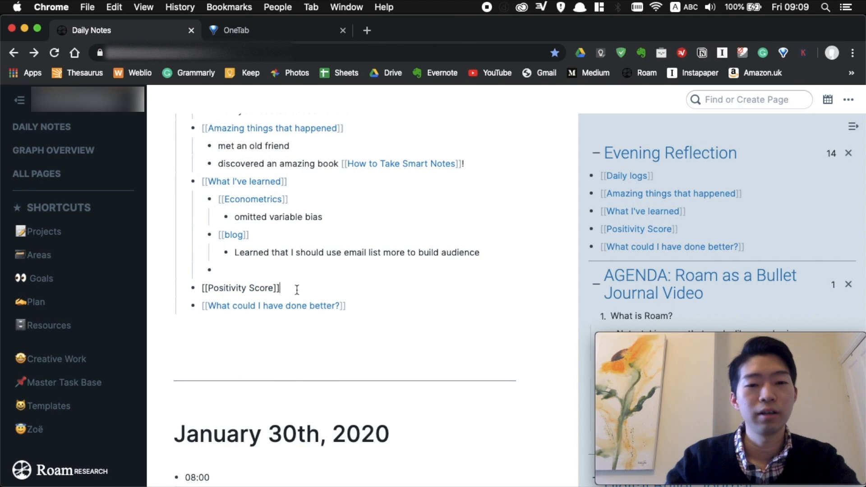
pyautogui.press('Return')
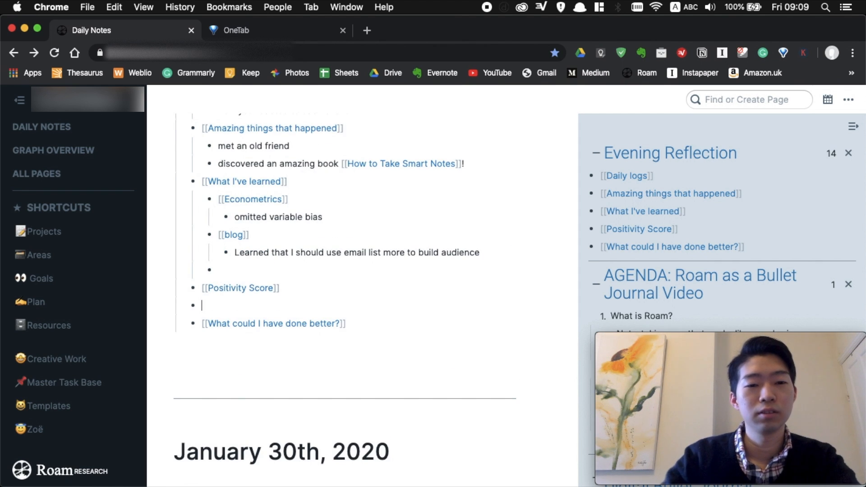
# Insert a /slider under [[Positivity Score]] and set it to 8.
pyautogui.press('Tab')
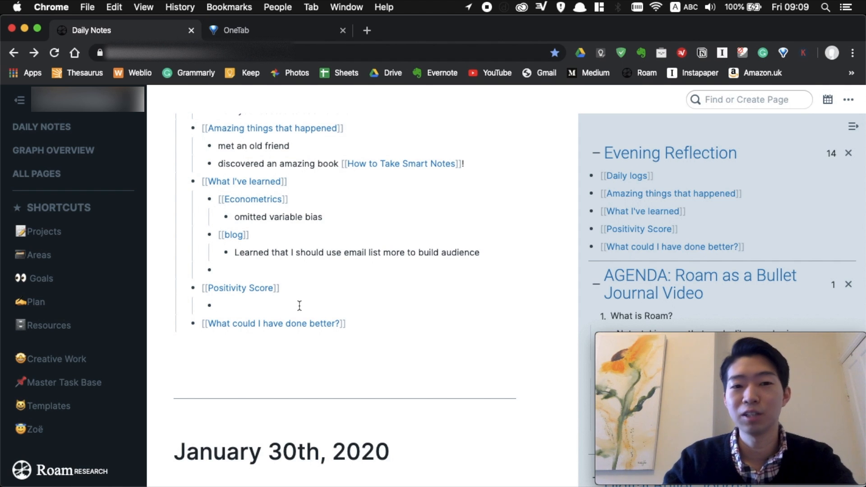
pyautogui.click(322, 306)
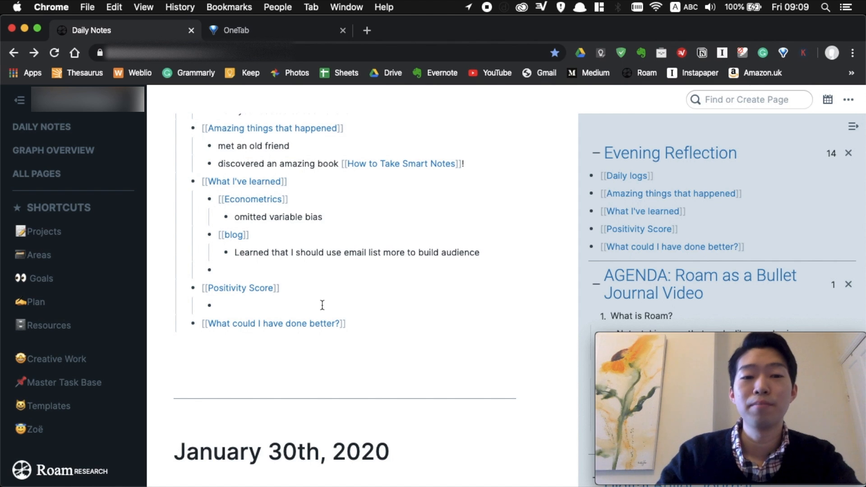
pyautogui.write('/')
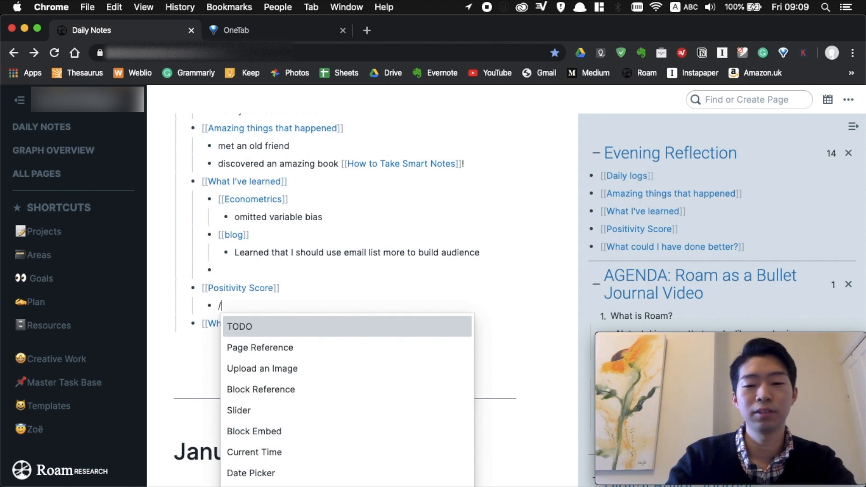
pyautogui.write('sli')
pyautogui.press('Return')
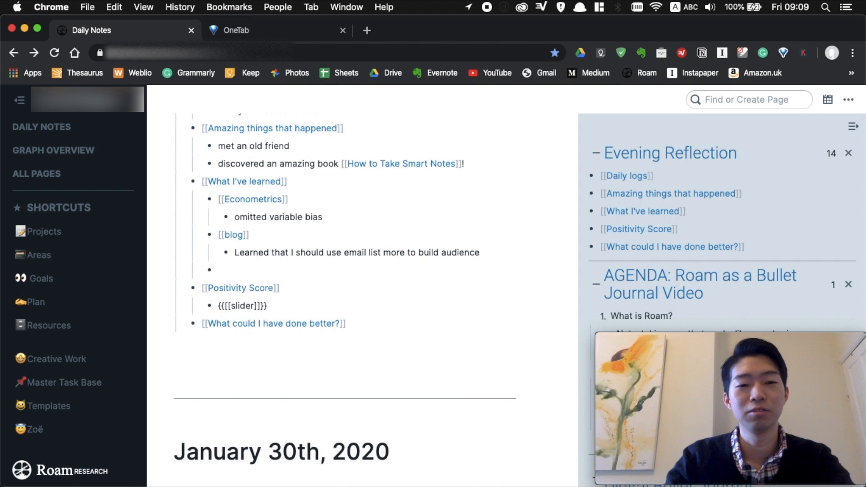
pyautogui.press('Escape')
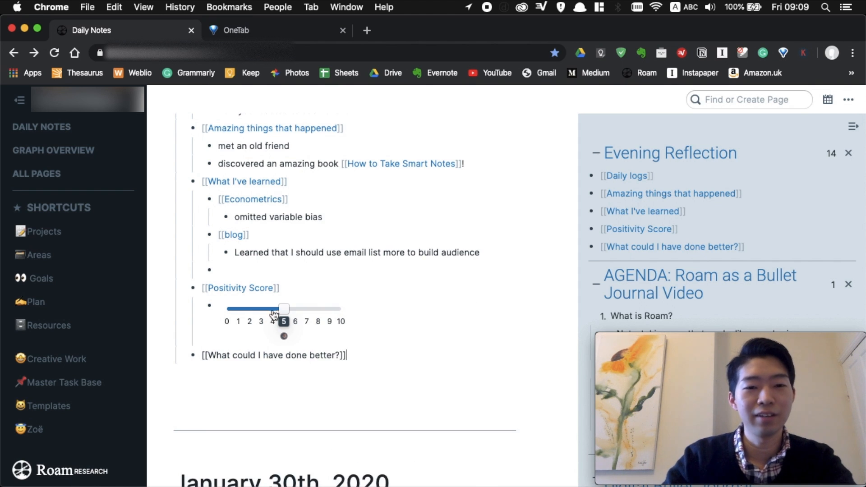
pyautogui.moveTo(282, 309); pyautogui.dragTo(319, 310)
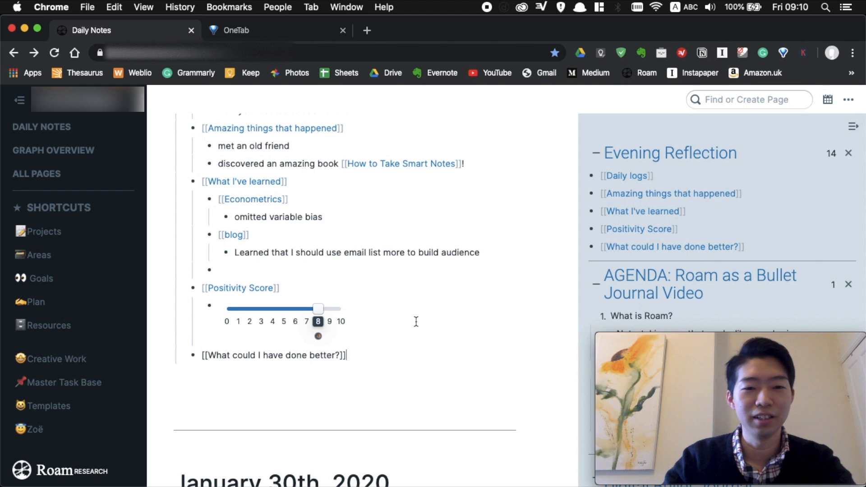
# Add an empty nested bullet under [[What could I have done better?]].
pyautogui.scroll(-1, 417, 321)
pyautogui.press('Return')
pyautogui.press('Tab')
pyautogui.scroll(-3, 406, 325)
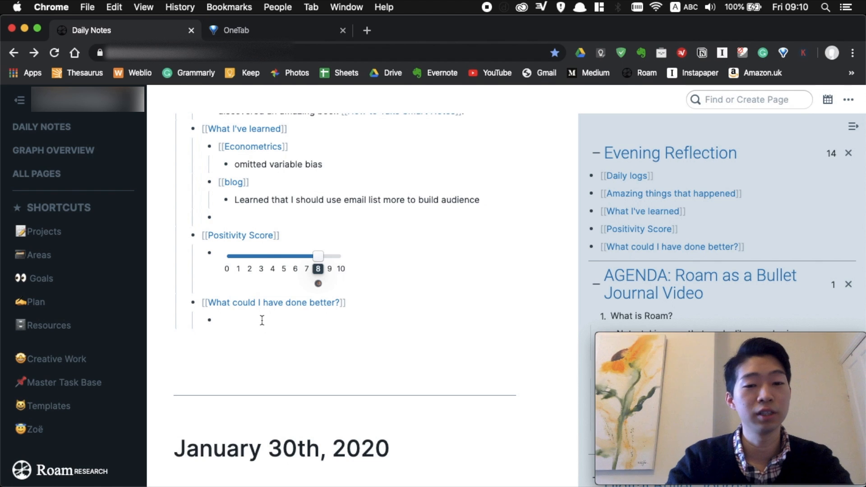
# Enter 'smile more' and 'use time-blocking more to be more productive' as separate bullets.
pyautogui.write('smile more')
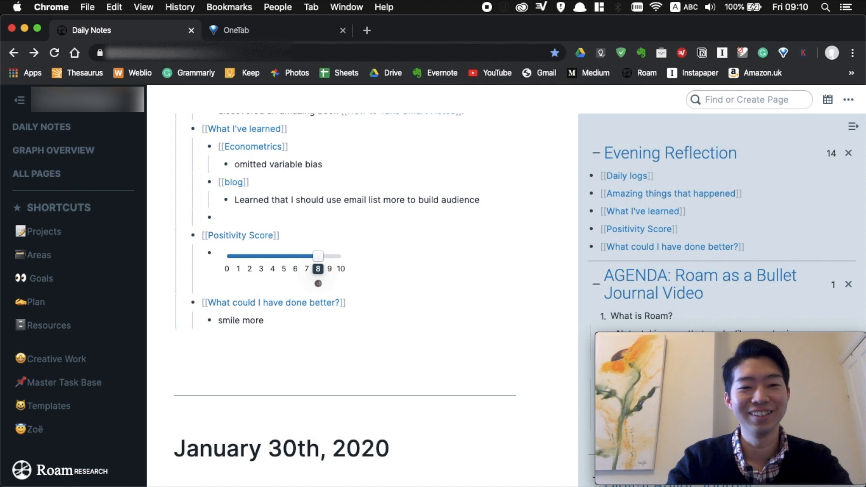
pyautogui.press('Return')
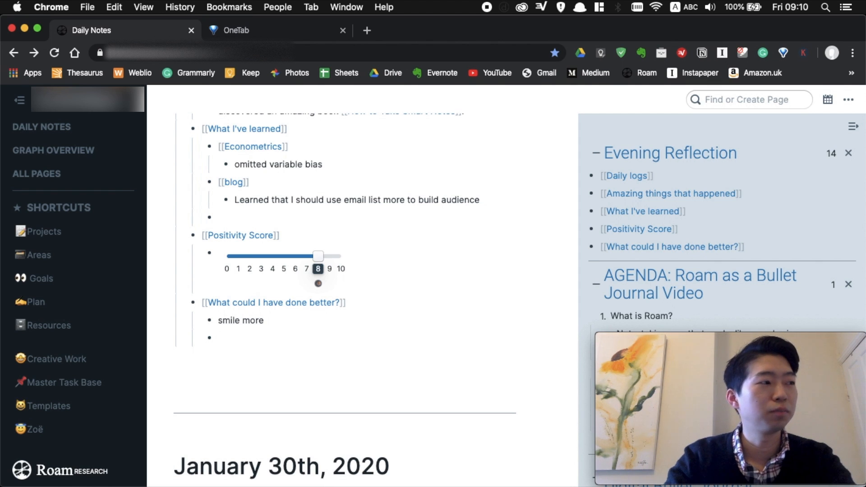
pyautogui.write('use time')
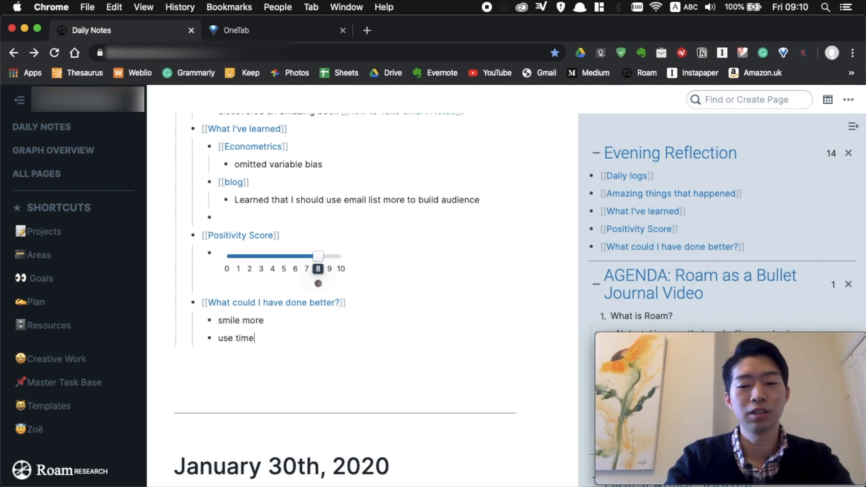
pyautogui.write('-blocki')
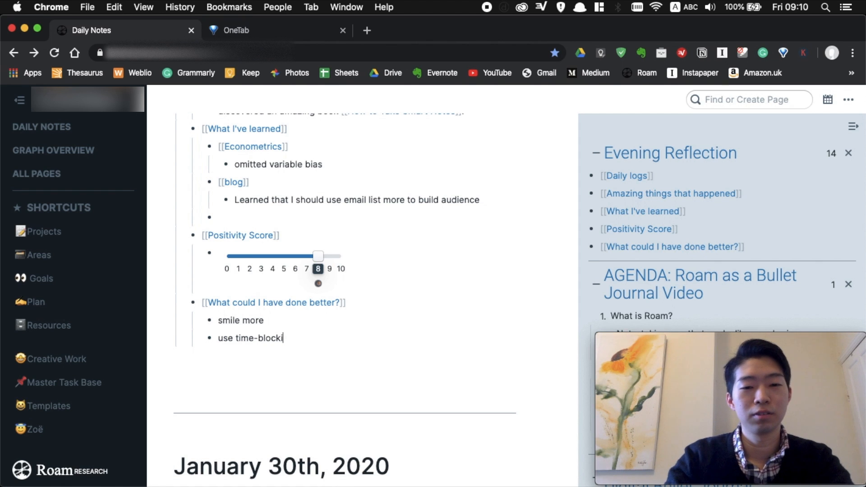
pyautogui.write('ng more to be more pr')
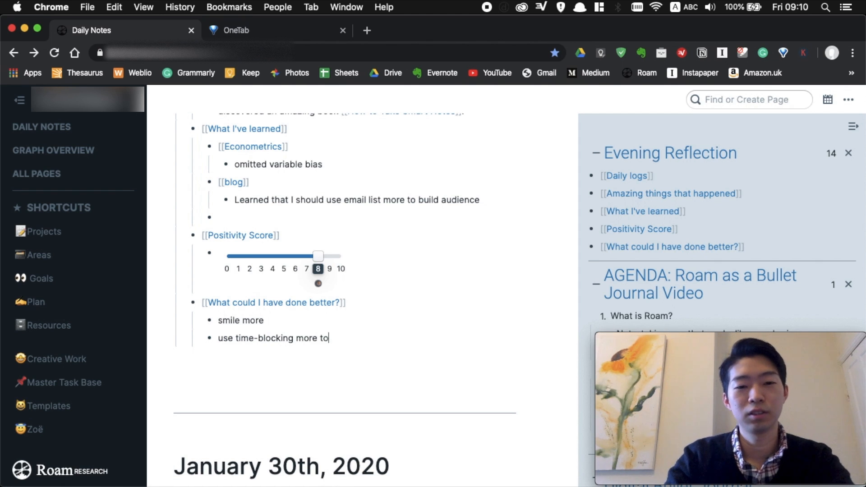
pyautogui.write('oductive')
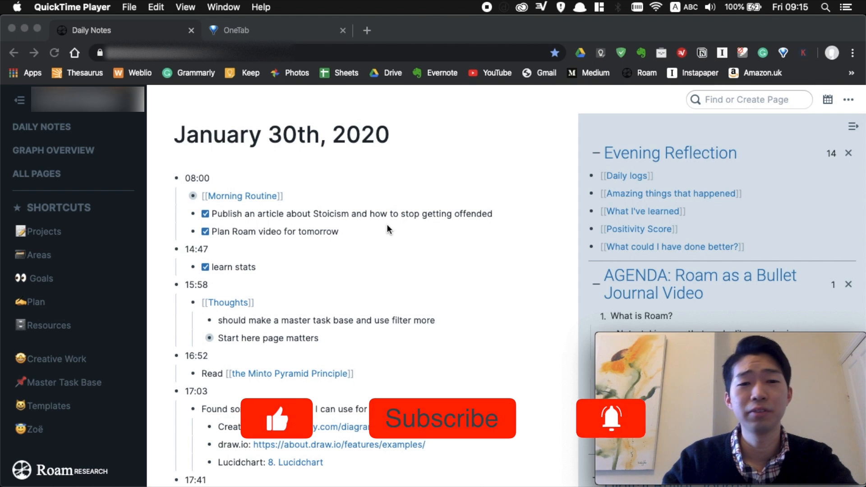
# Scroll the YouTube channel page through recent uploads and the Productivity Tips and Stoicism rows.
pyautogui.scroll(10, 470, 271)
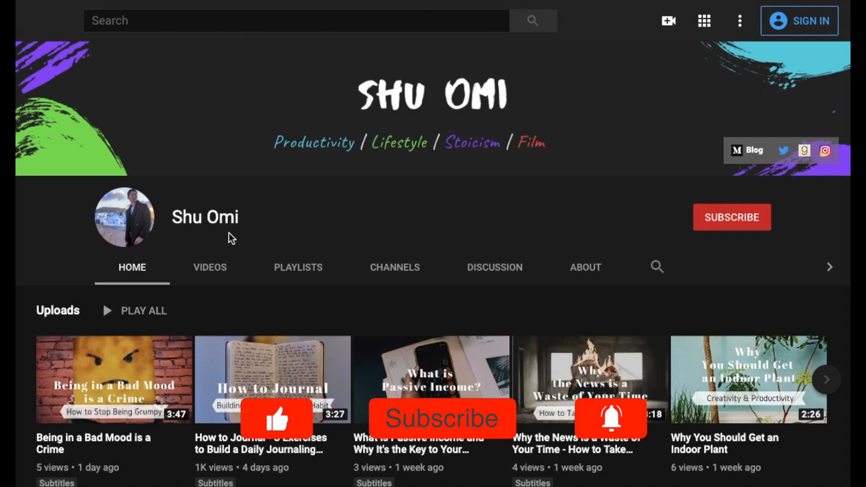
pyautogui.scroll(-3, 288, 235)
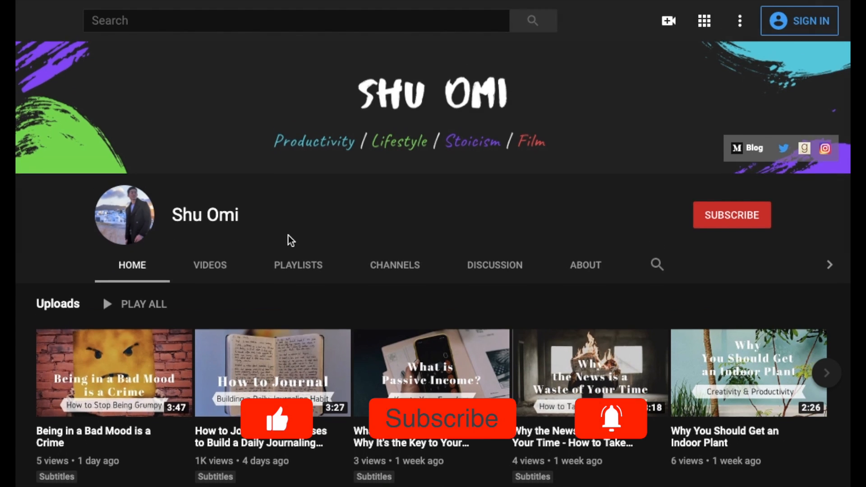
pyautogui.scroll(-3, 290, 242)
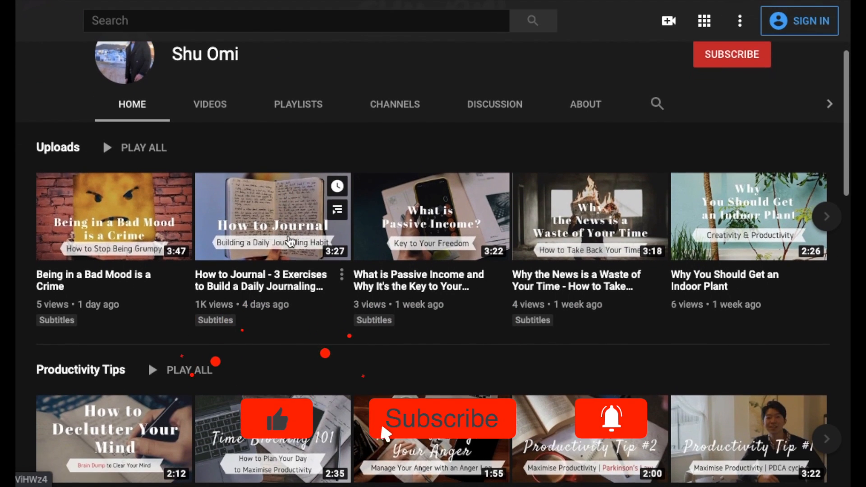
pyautogui.scroll(-3, 290, 243)
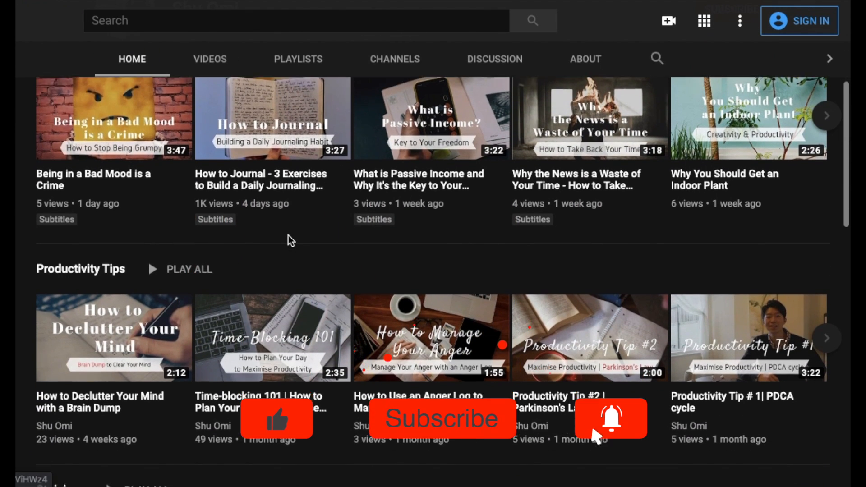
pyautogui.scroll(-2, 291, 242)
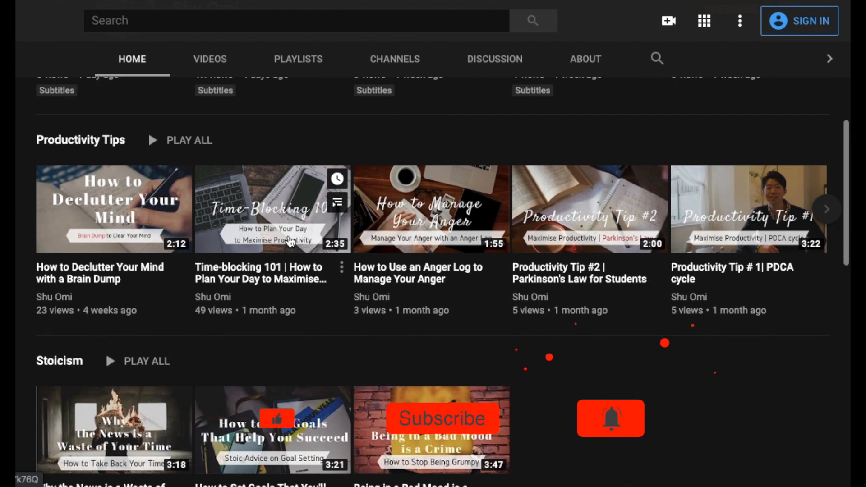